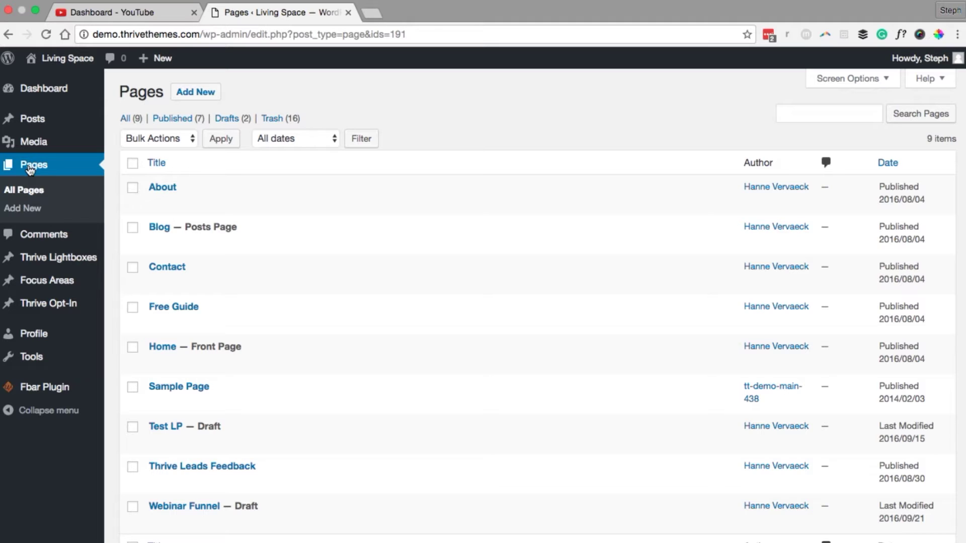
- Publish a new page titled 'Thrive Webinar'
click(202, 93)
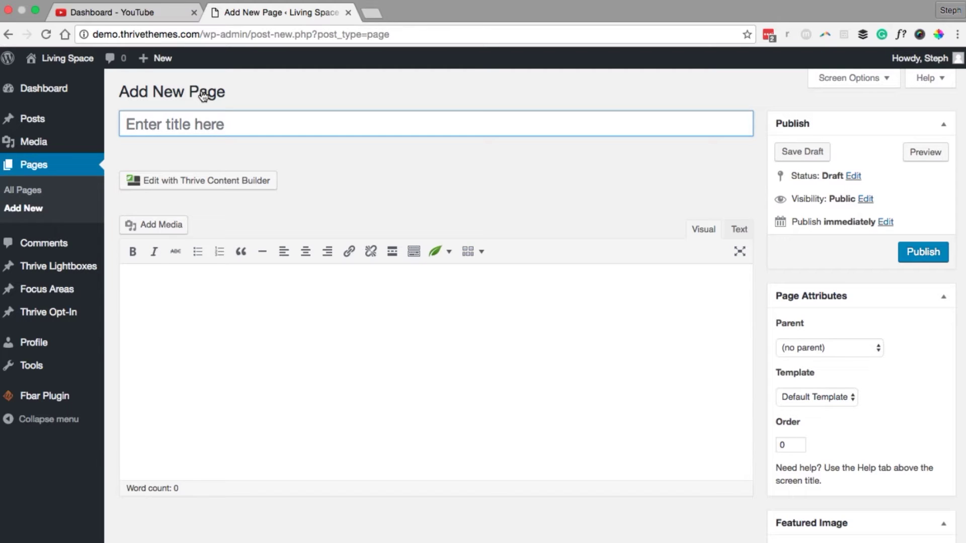
text(Thrive Webinar)
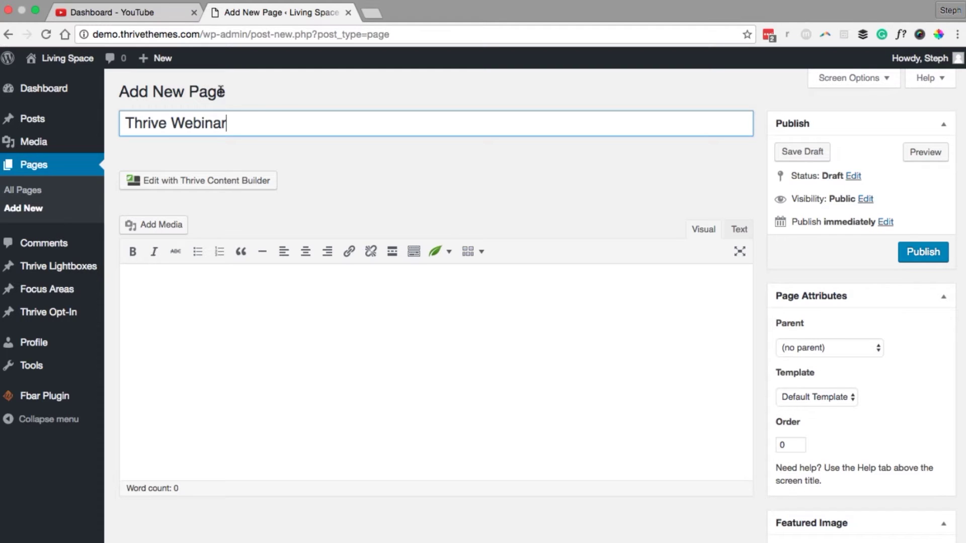
click(912, 260)
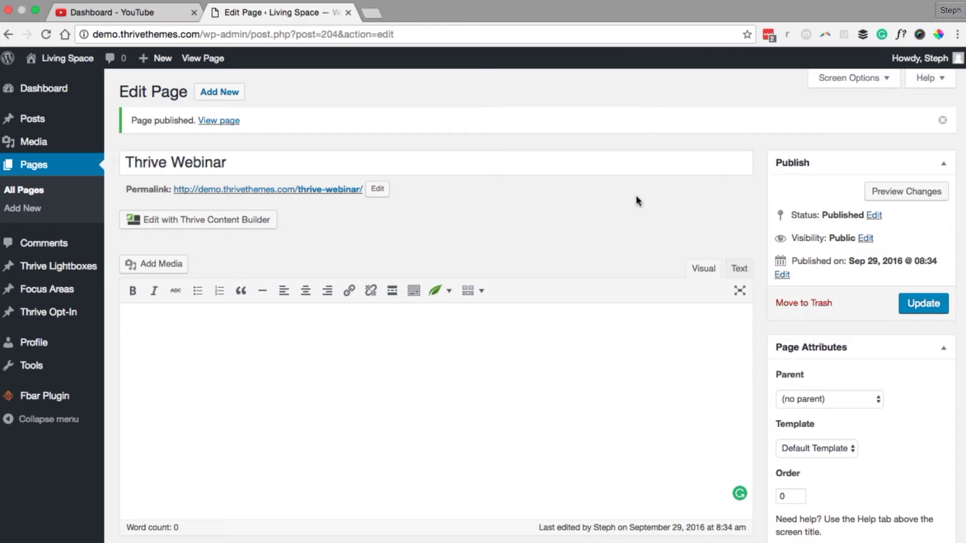
click(216, 95)
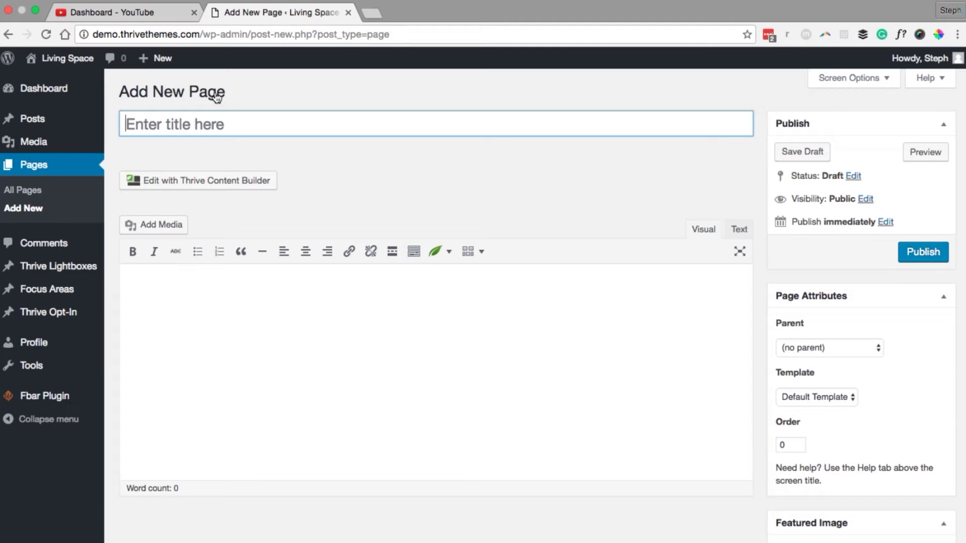
- Publish a 'Thank You' page with Thrive Webinar as its parent page
text(Thank You)
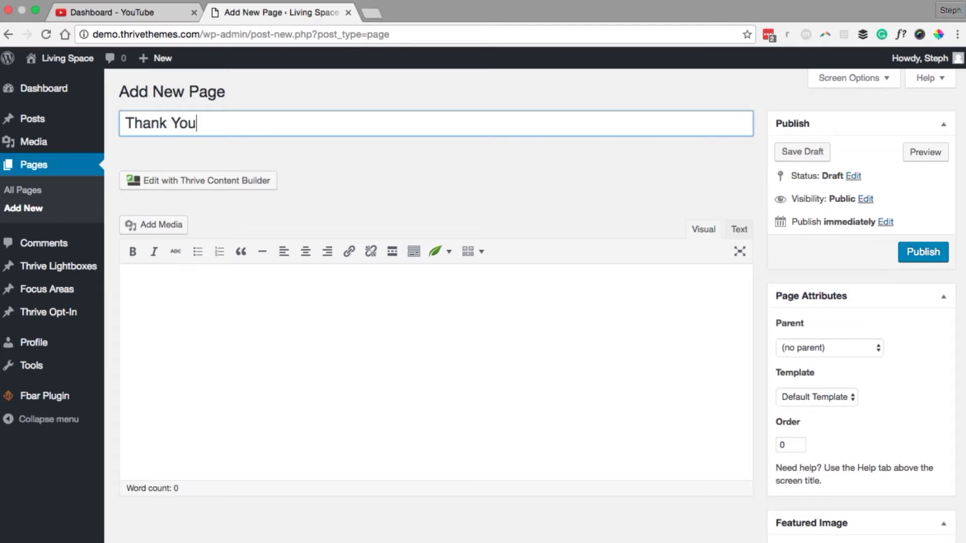
click(870, 347)
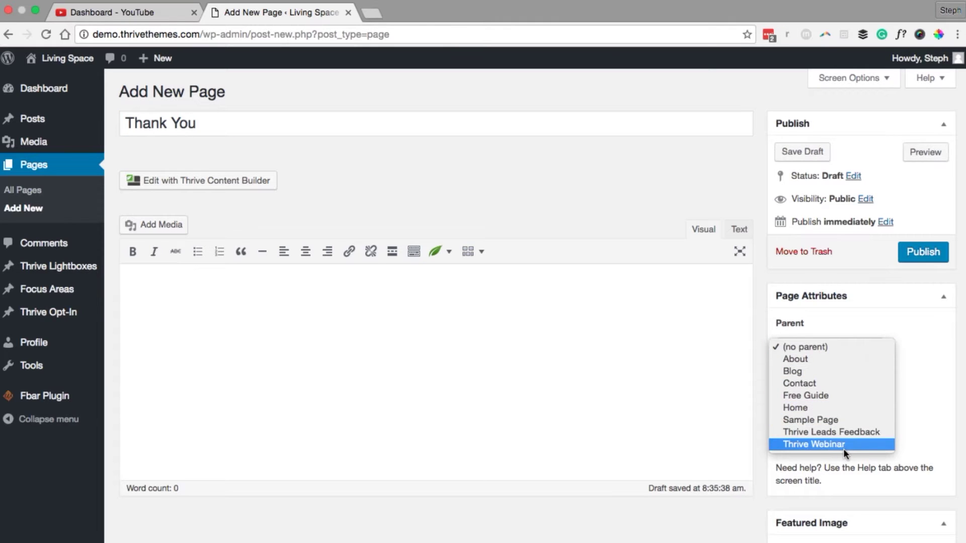
click(830, 444)
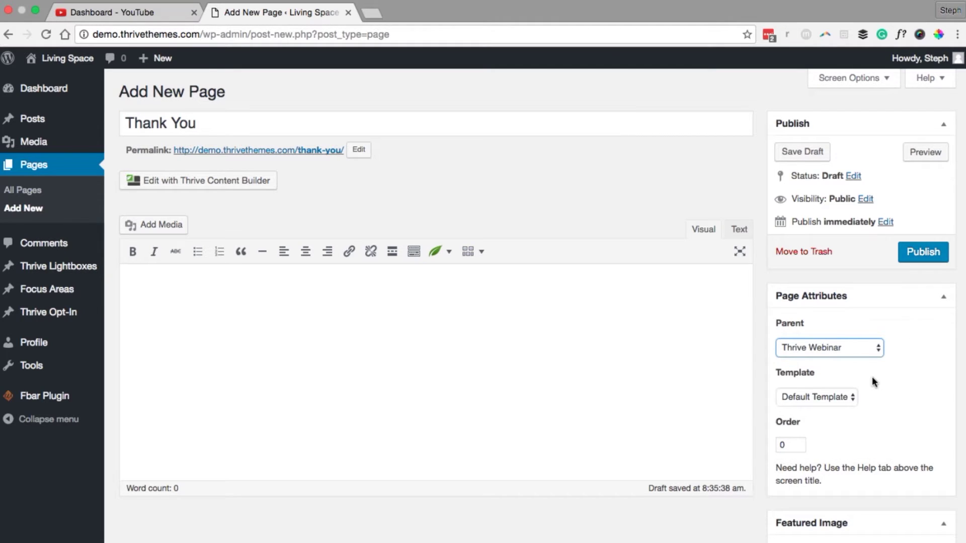
click(933, 253)
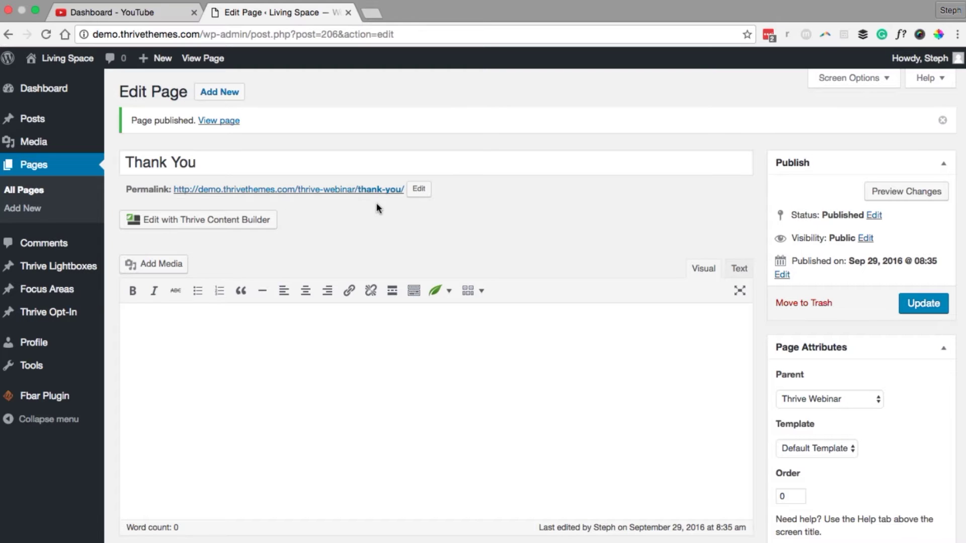
click(220, 94)
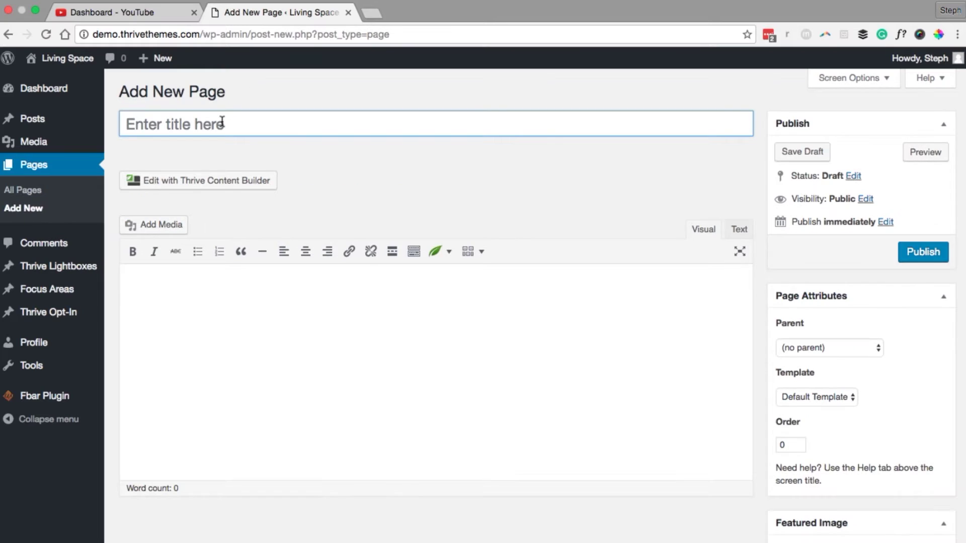
- Publish a 'Broadcast Room' page with Thrive Webinar as its parent
text(Broa)
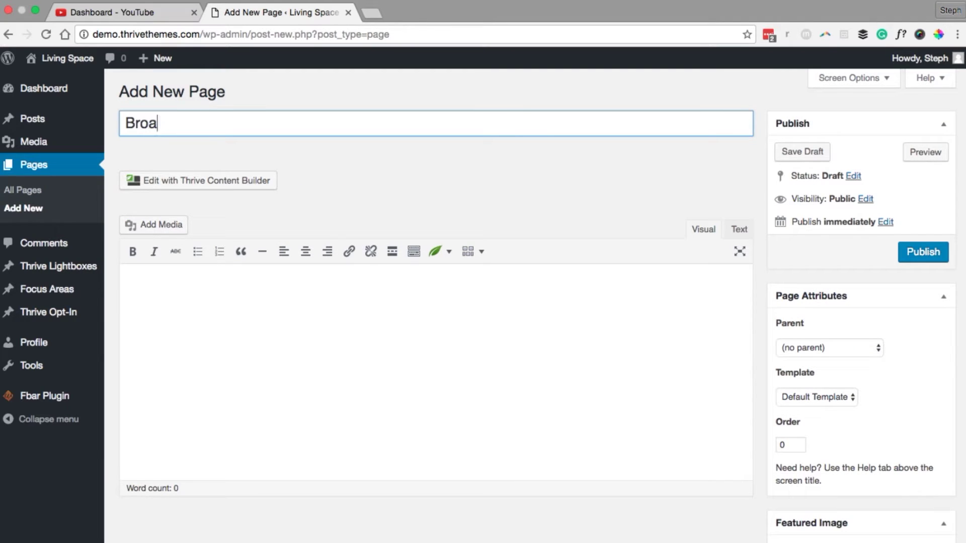
text(dcast Room)
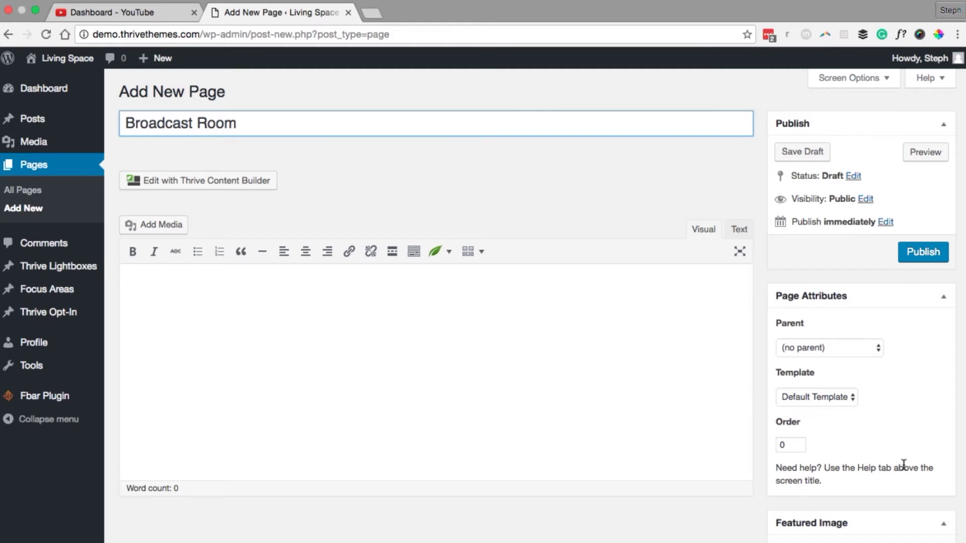
click(868, 352)
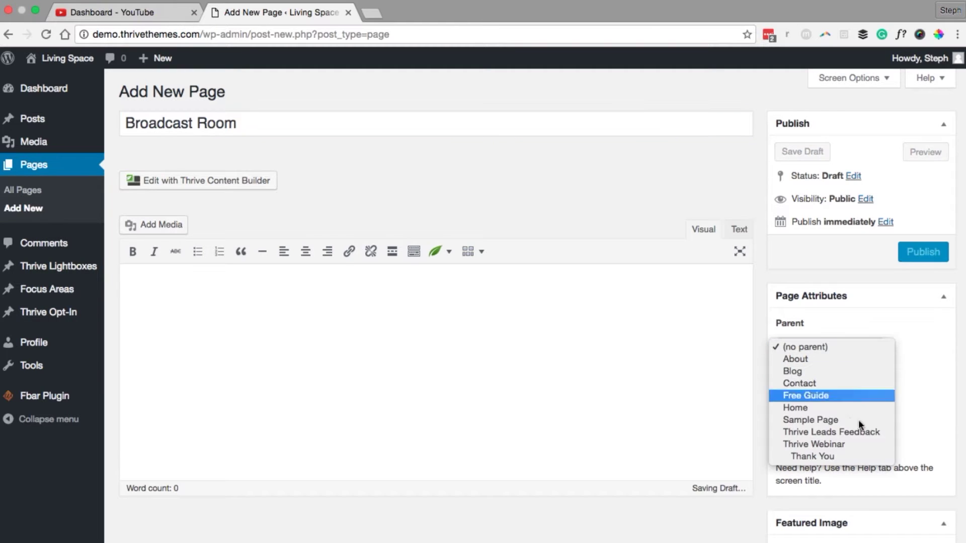
click(837, 444)
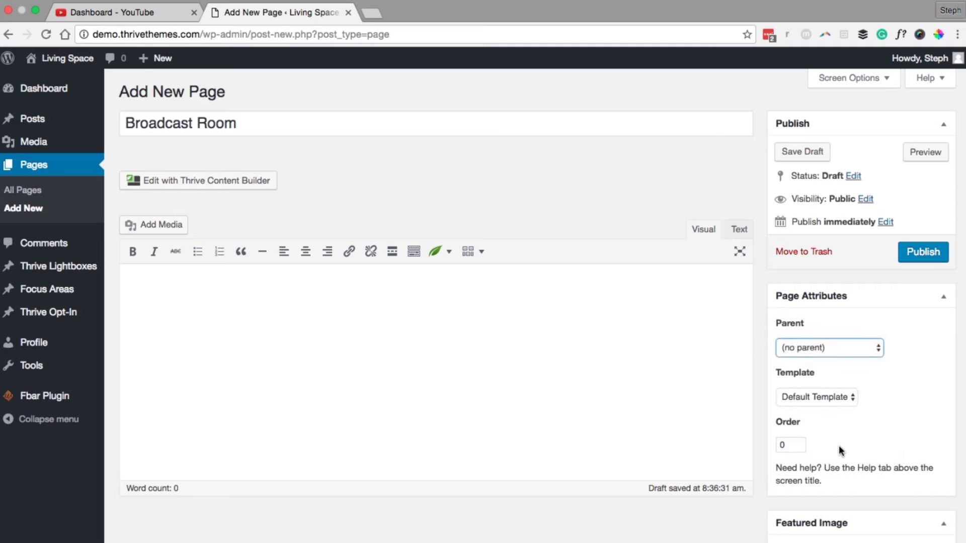
click(928, 255)
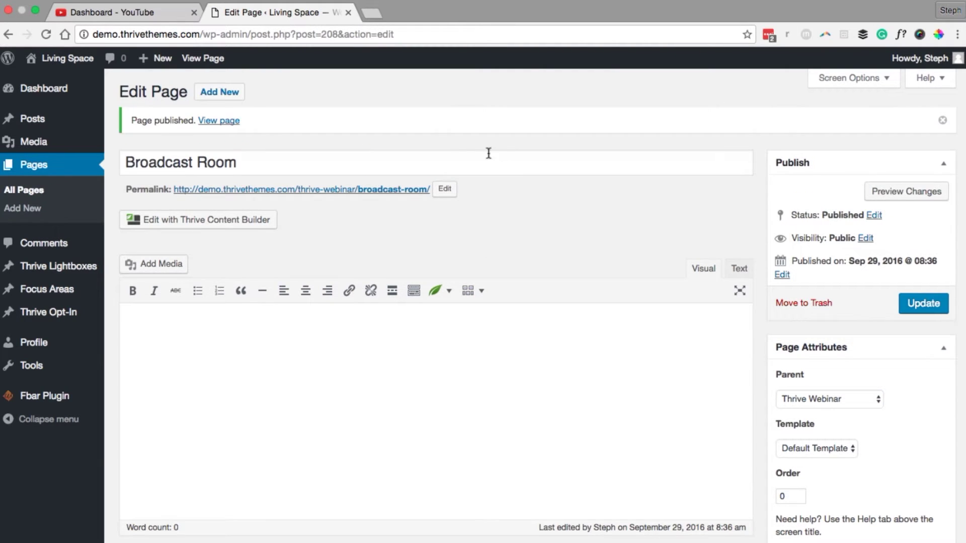
- Publish a 'Replay Room' page with Thrive Webinar as its parent
click(231, 100)
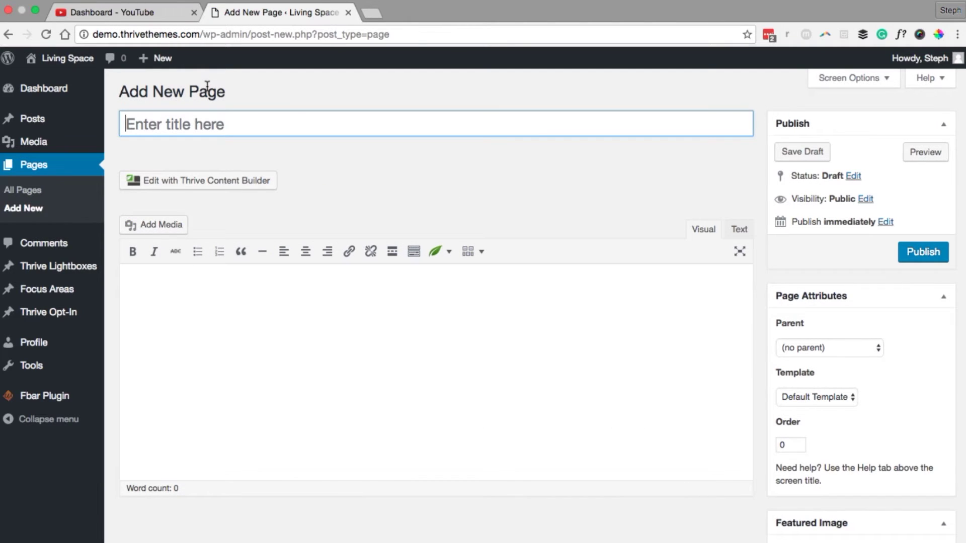
text(Replay Room)
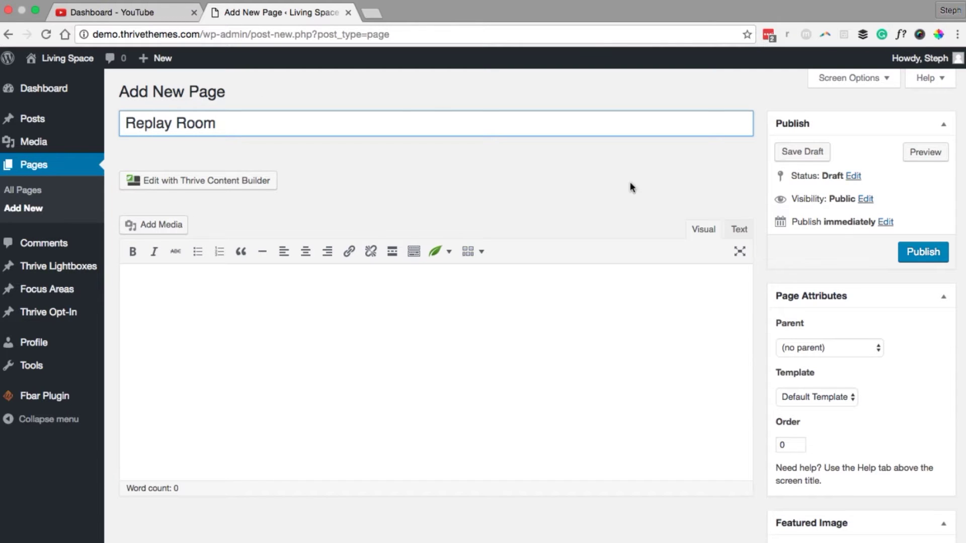
scroll(905, 404, down, 1)
click(865, 346)
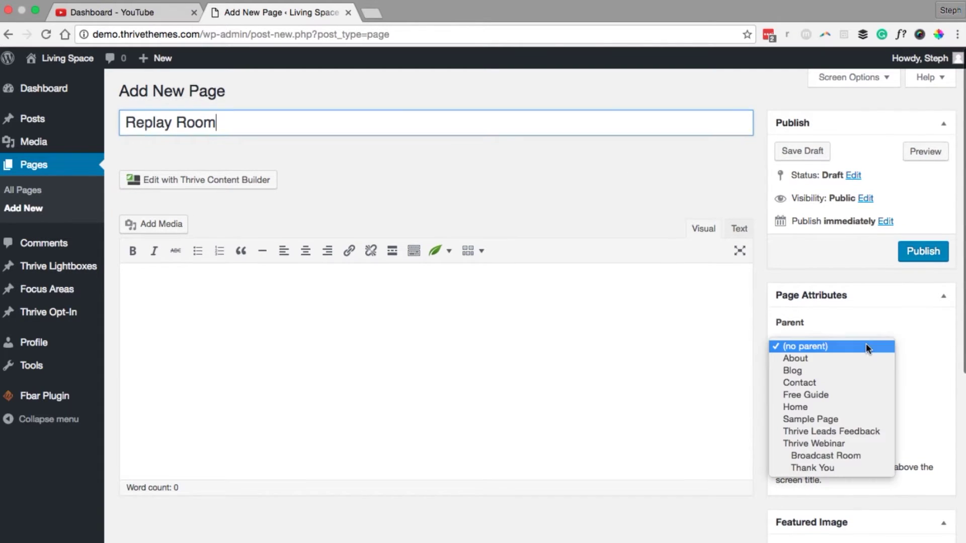
click(845, 443)
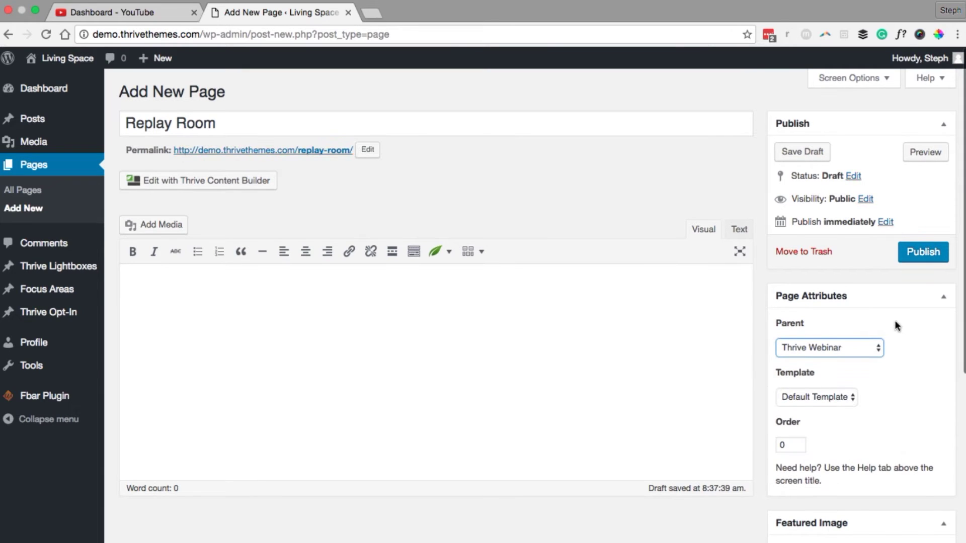
click(935, 258)
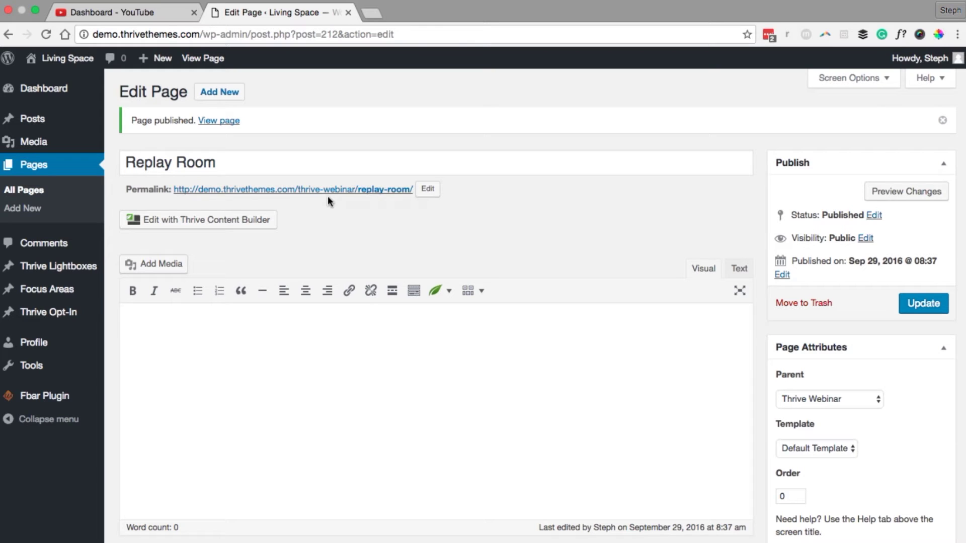
- Open Thrive Webinar from All Pages in Thrive Content Builder and list landing page options
click(40, 191)
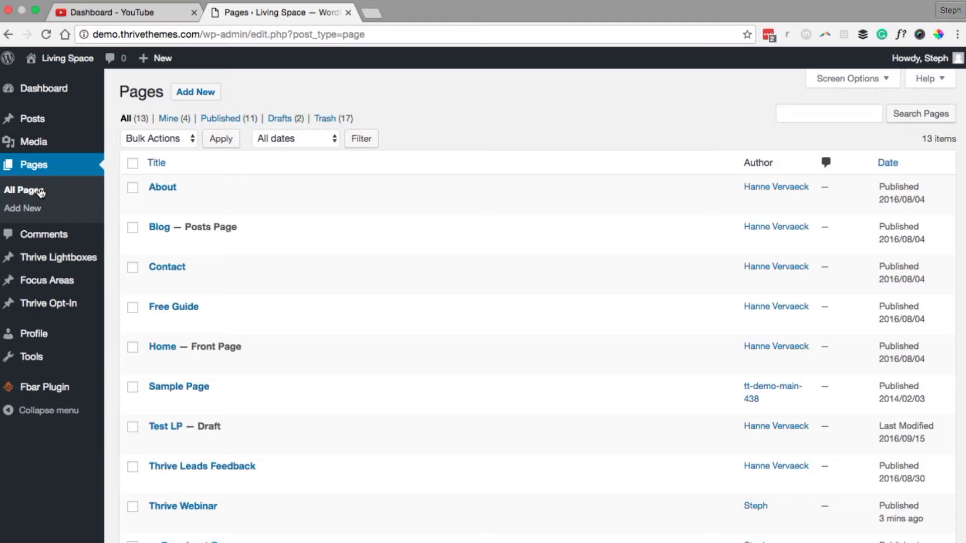
scroll(122, 323, down, 3)
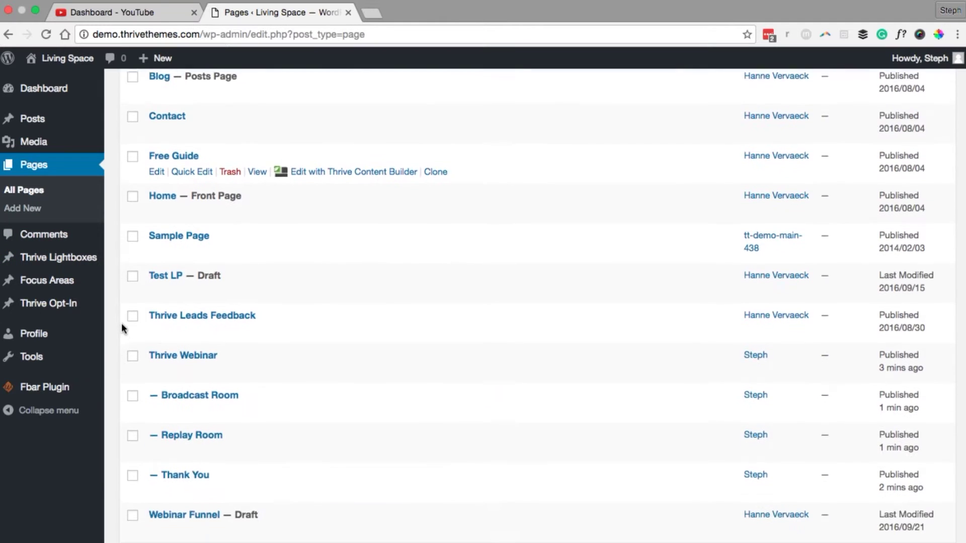
mouse_move(165, 347)
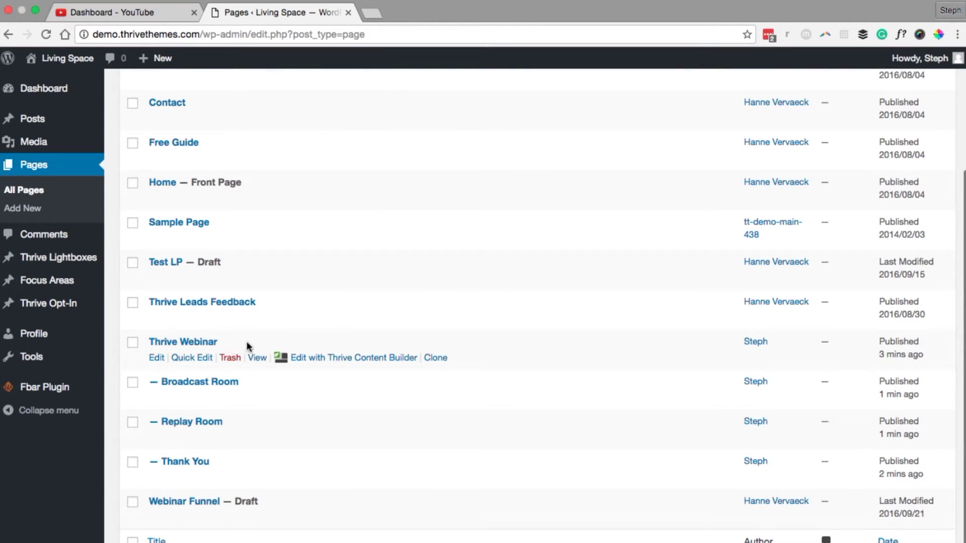
click(382, 359)
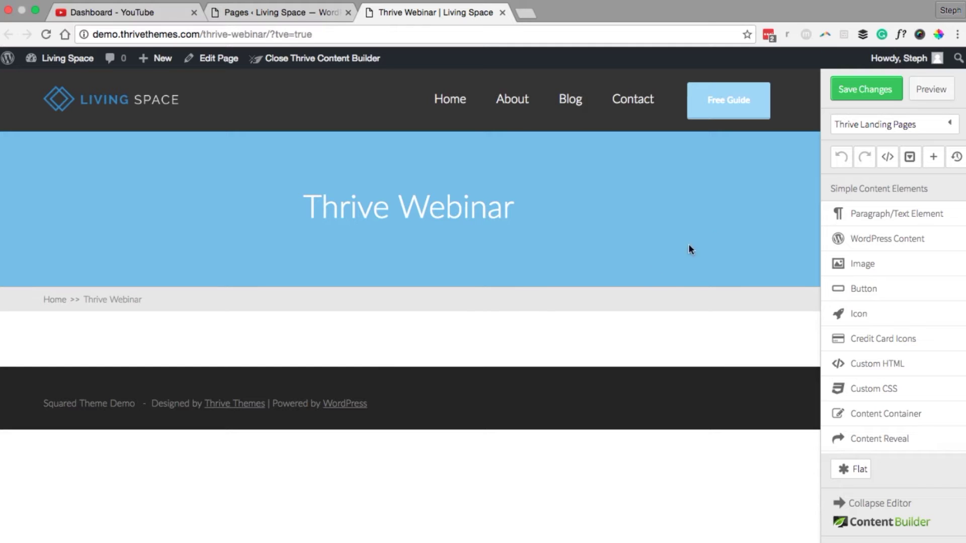
click(926, 129)
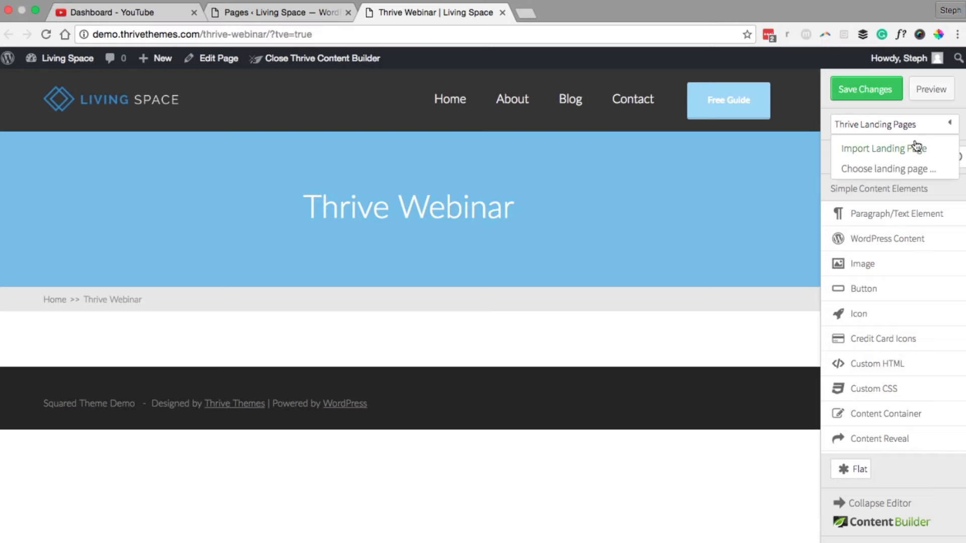
- Filter templates by the webinar tag and load Vibrant Webinar Registration
click(905, 171)
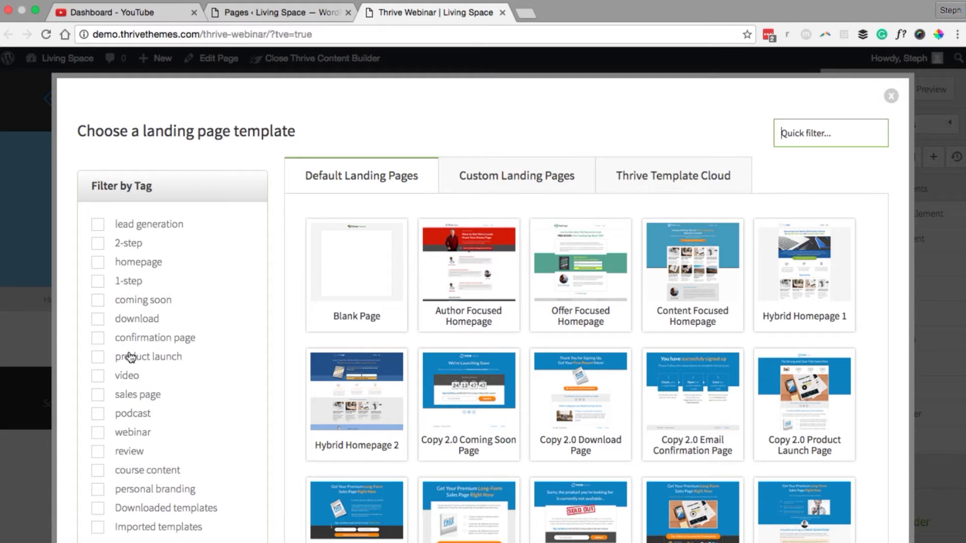
click(99, 433)
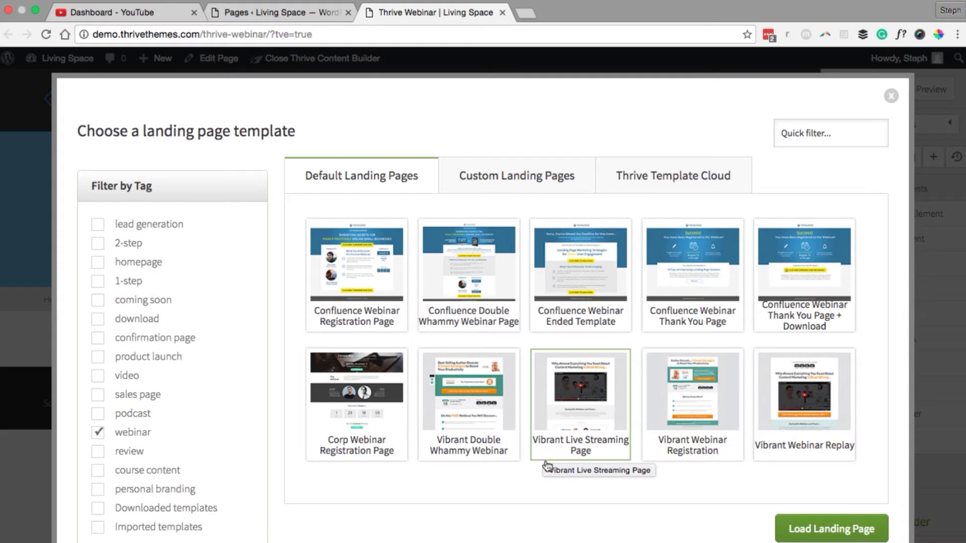
click(710, 415)
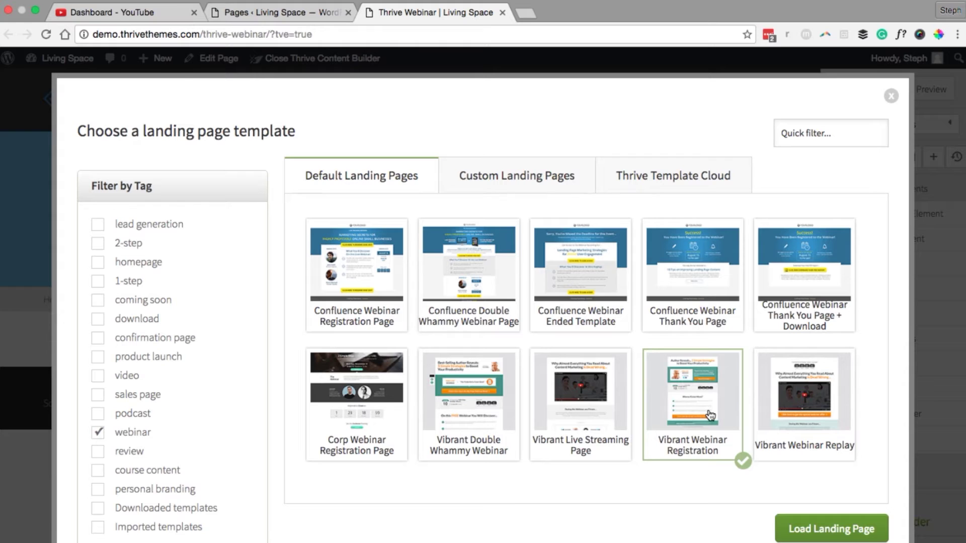
click(821, 536)
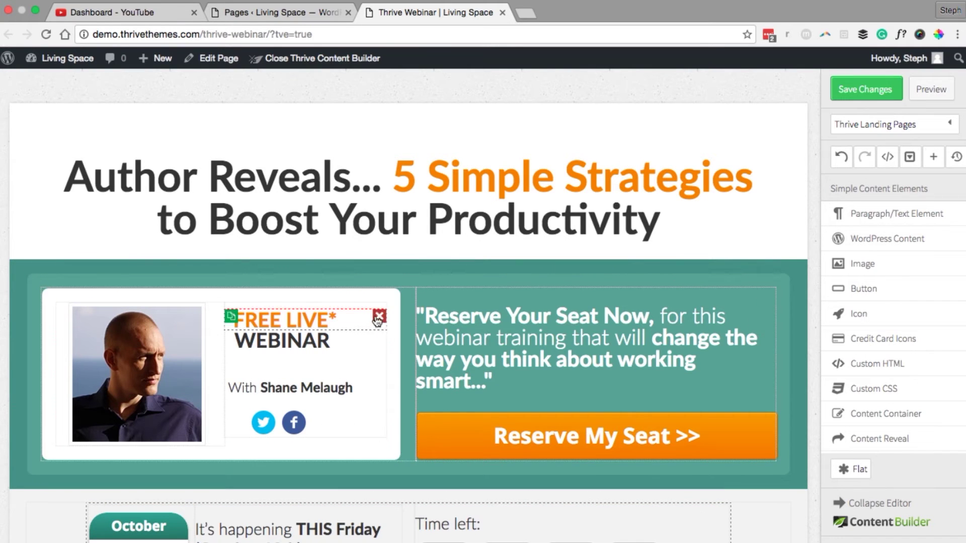
- Duplicate the webinar host box, then delete the duplicated copy
click(333, 214)
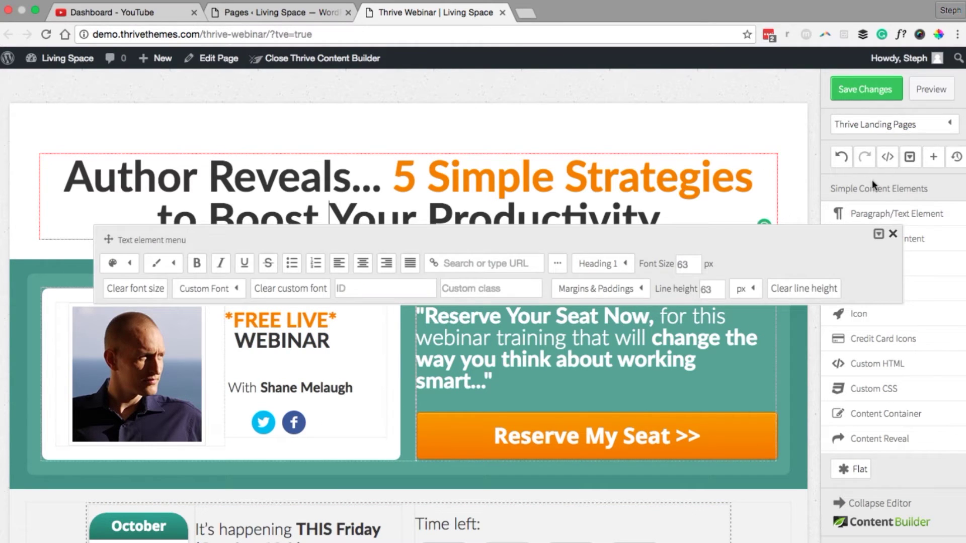
click(899, 240)
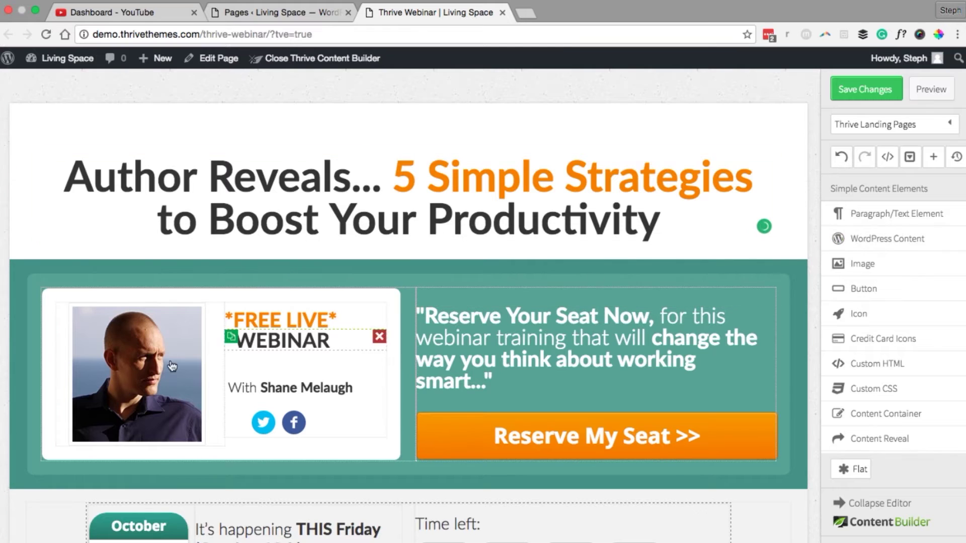
click(48, 296)
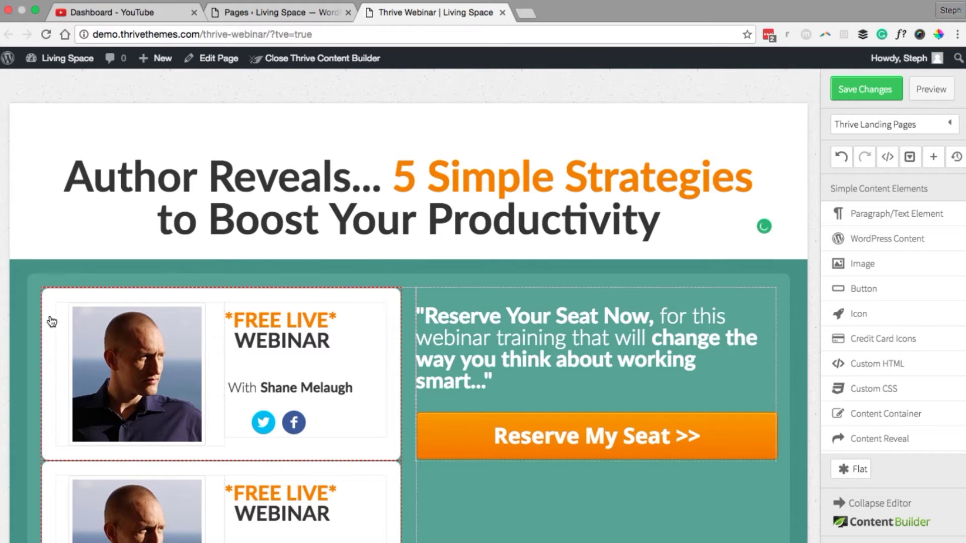
scroll(144, 358, down, 4)
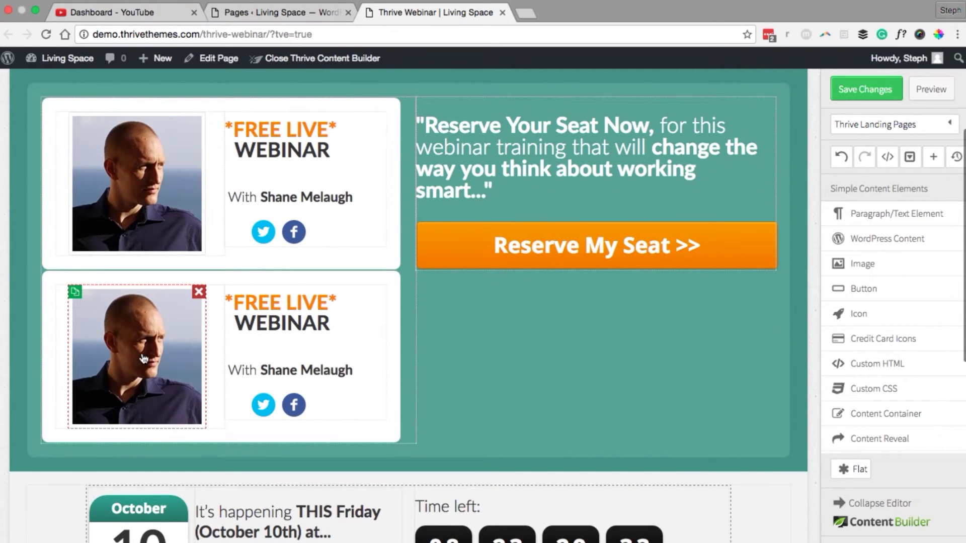
click(144, 358)
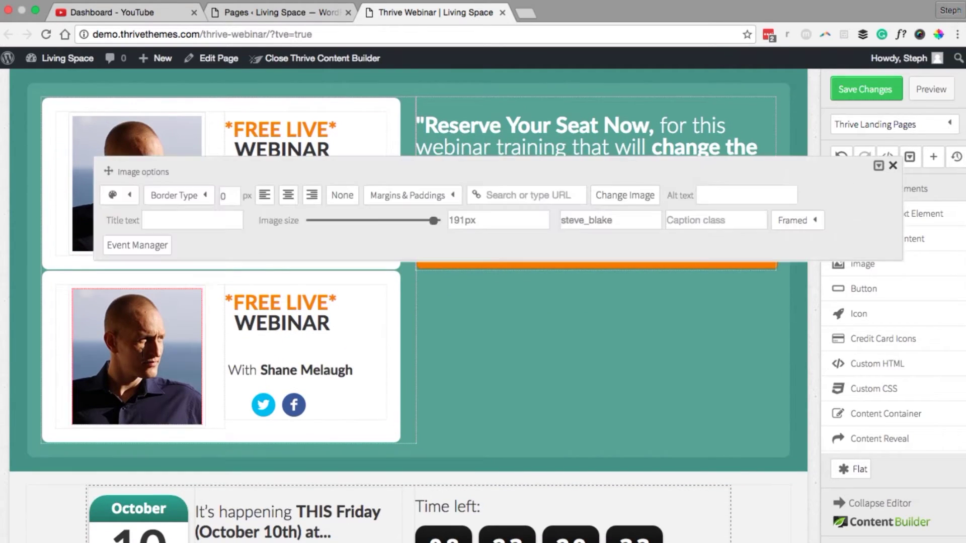
click(893, 166)
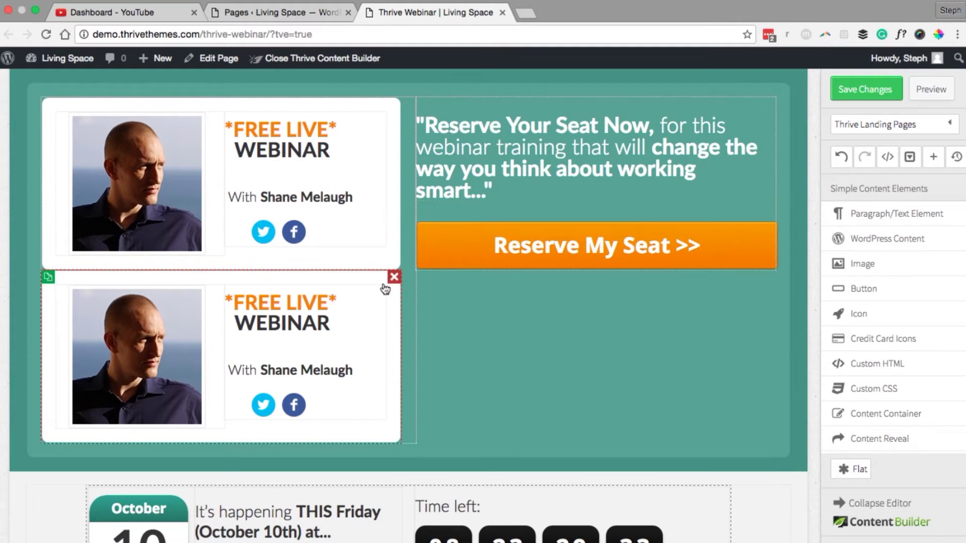
click(394, 278)
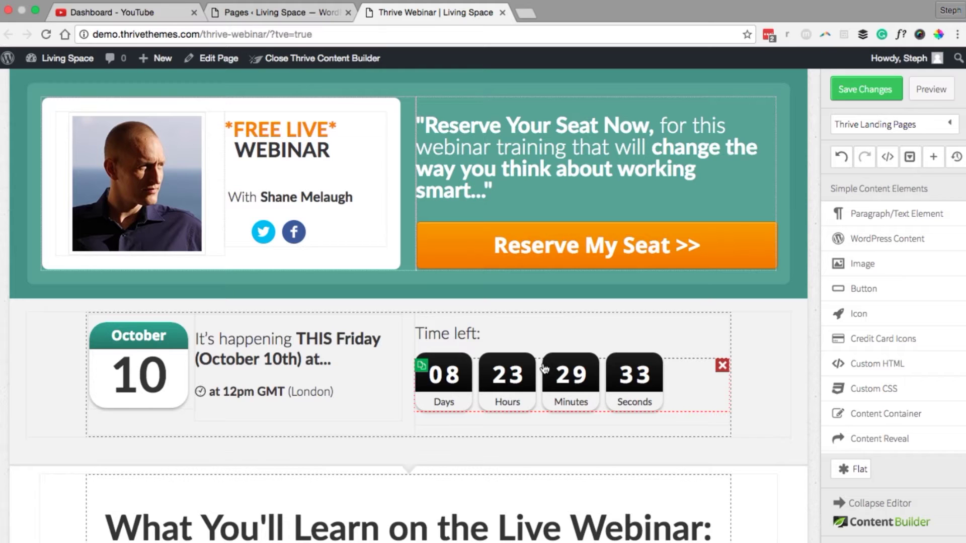
- Preview the registration page in a new browser tab
scroll(544, 368, down, 3)
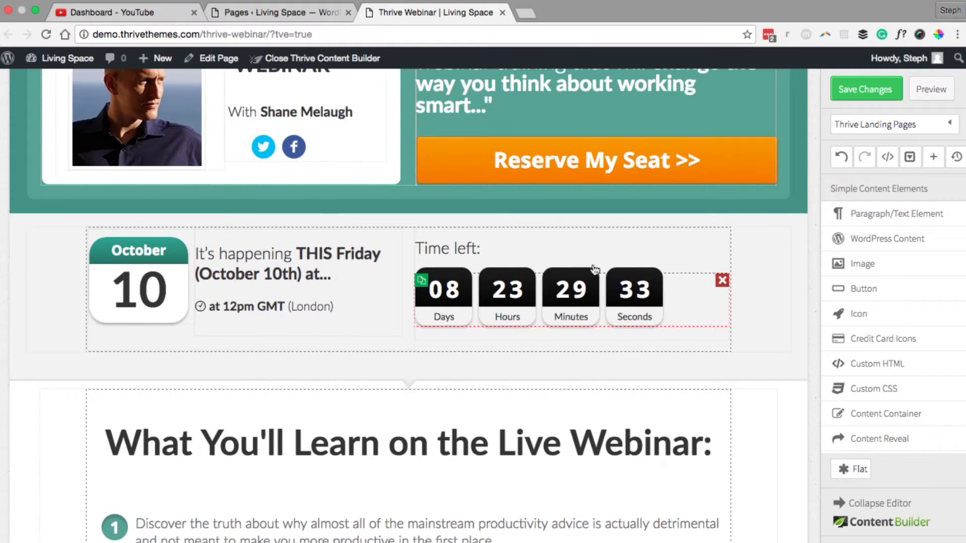
scroll(557, 340, up, 5)
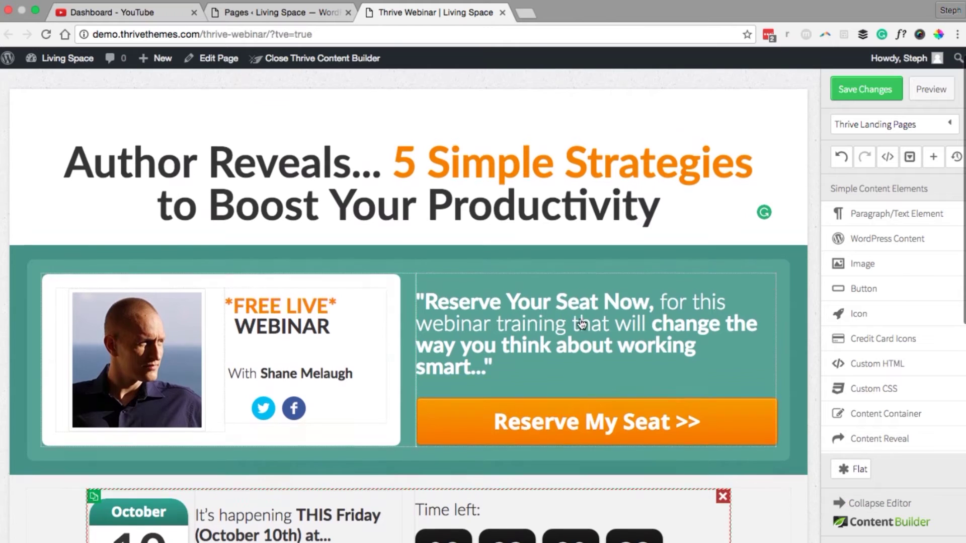
click(931, 90)
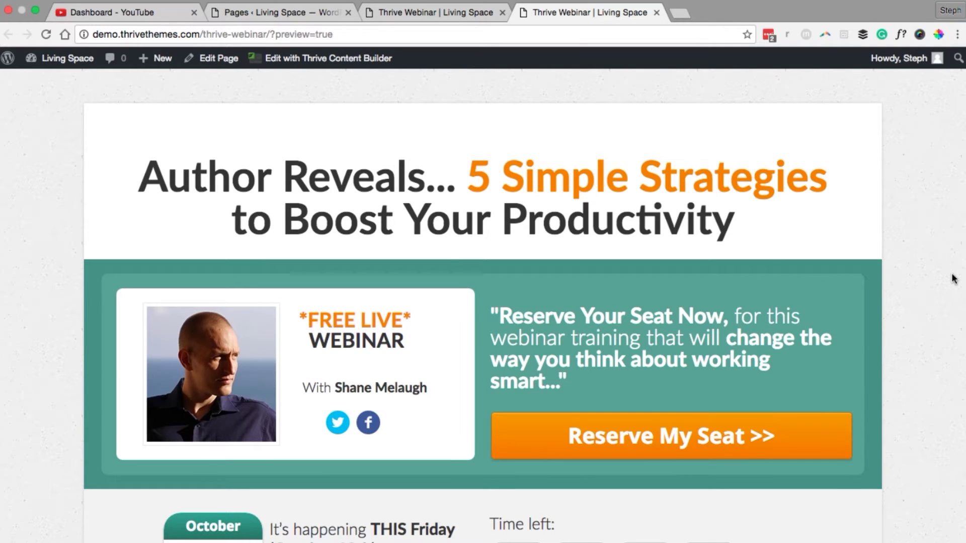
- Test the Reserve My Seat popup in the preview, close it, and close the preview tab
scroll(954, 279, down, 2)
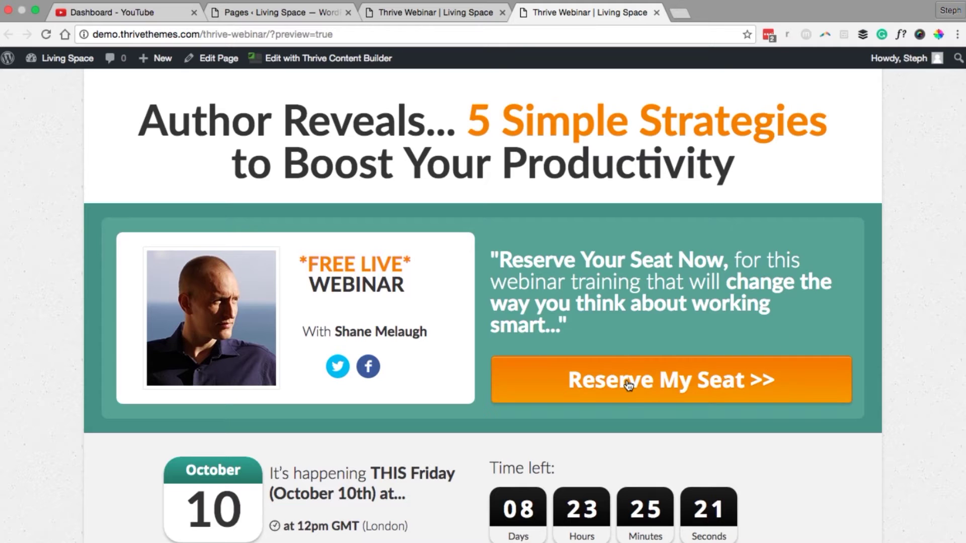
click(628, 385)
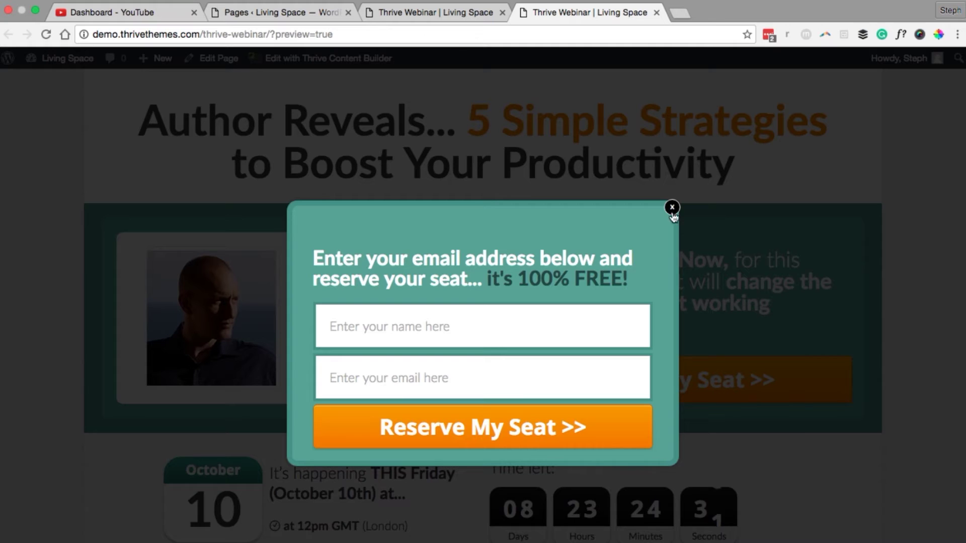
click(673, 201)
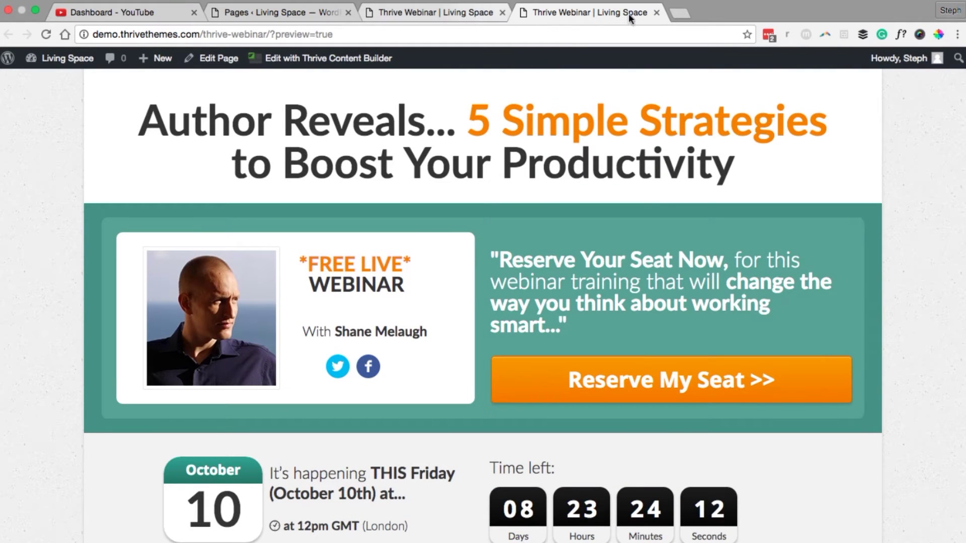
click(658, 13)
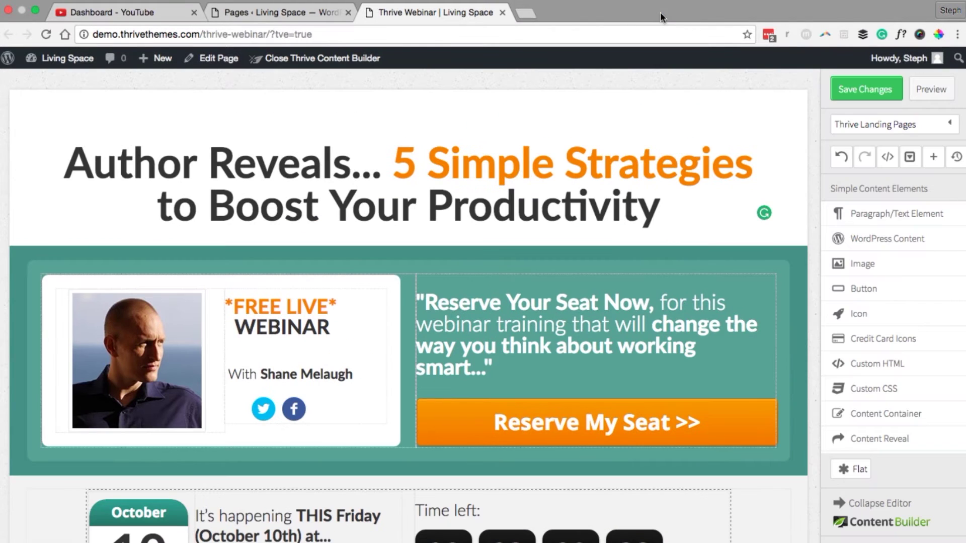
- Open the Reserve My Seat button's Event Manager and edit its linked sign-up lightbox
click(730, 426)
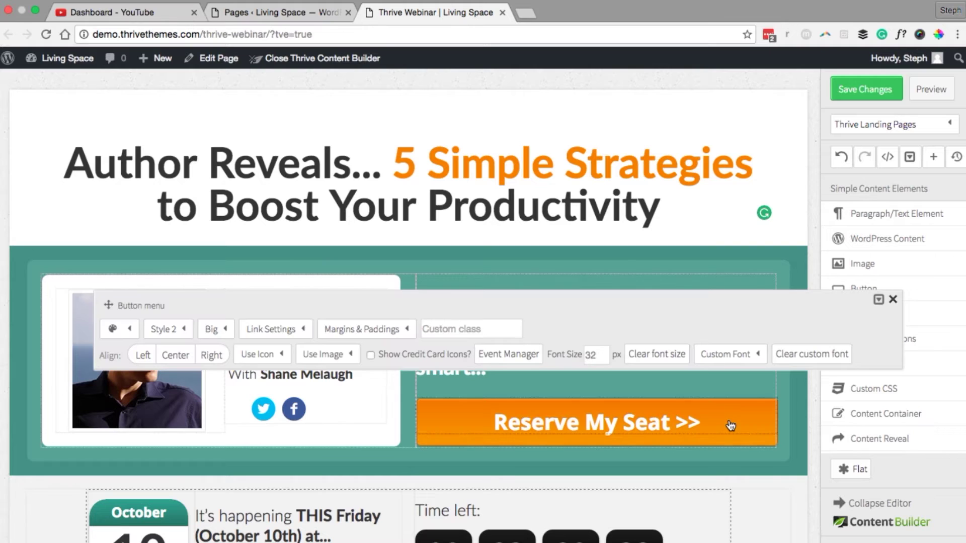
click(522, 358)
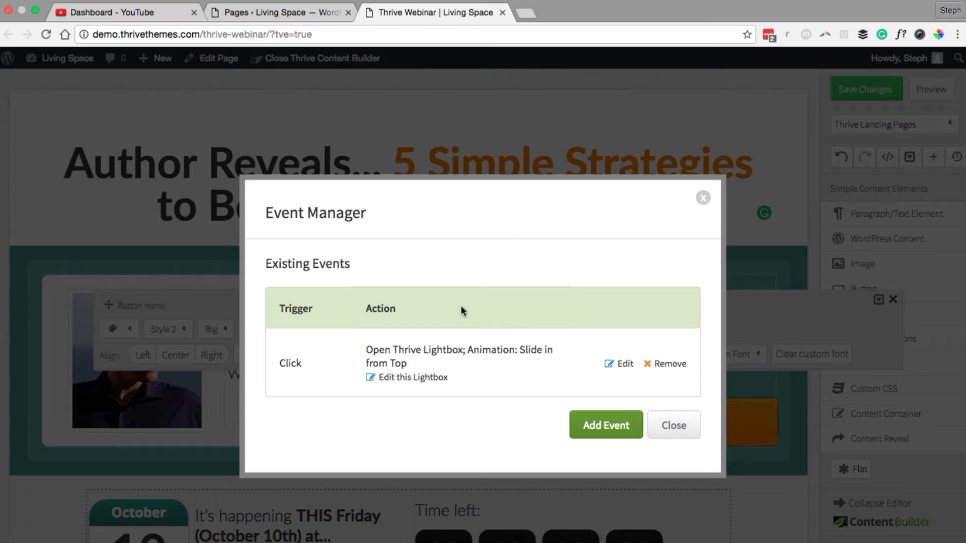
click(407, 382)
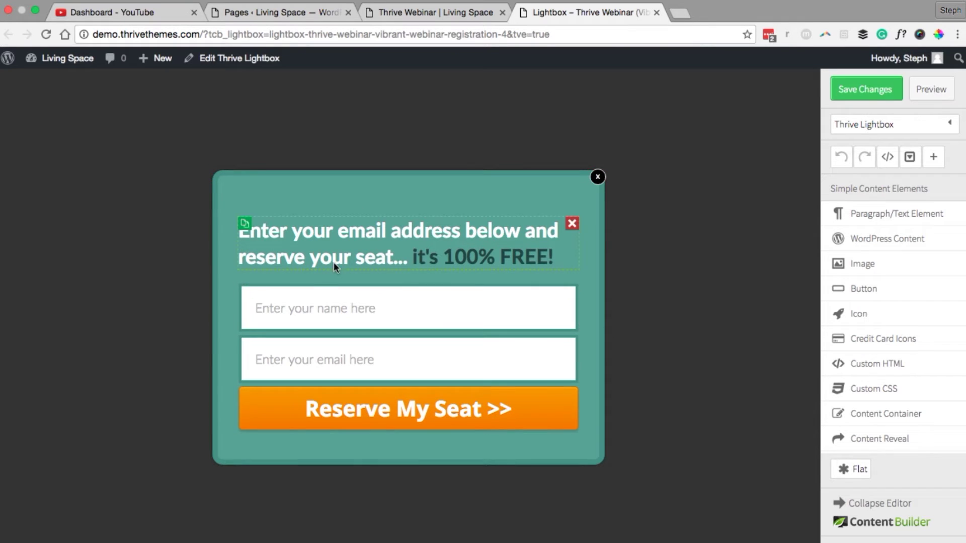
- Connect the lightbox form to Mailchimp list Webinar Today, No Group, Single optin, and save
click(421, 338)
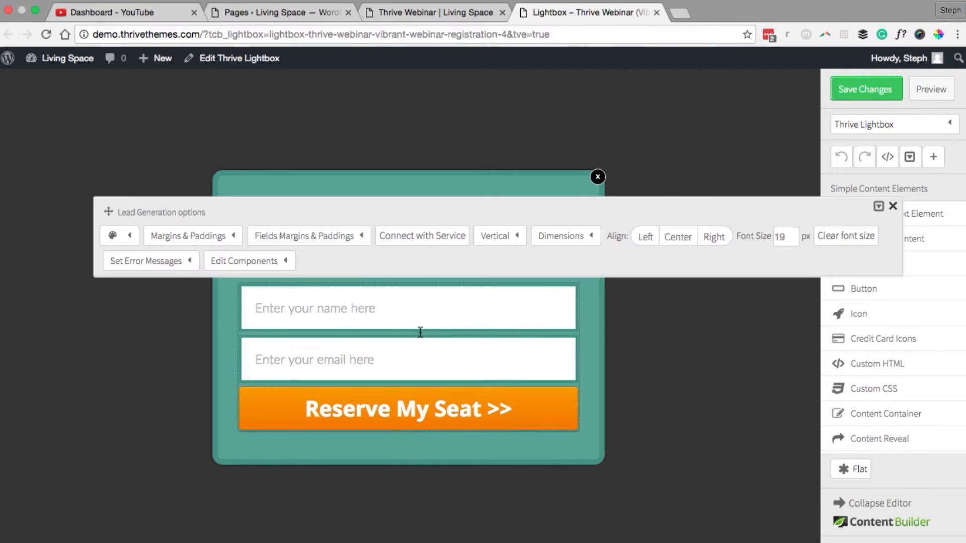
click(441, 238)
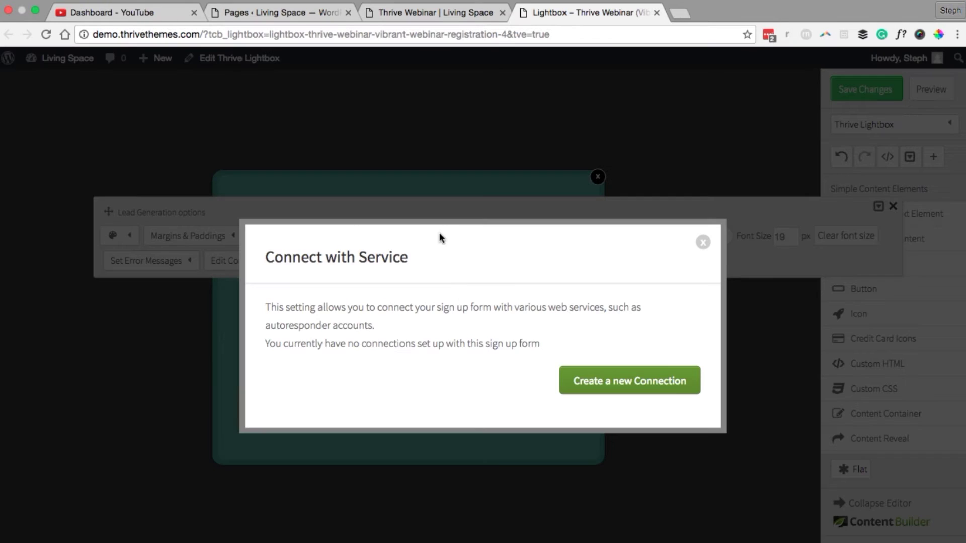
click(612, 385)
click(642, 391)
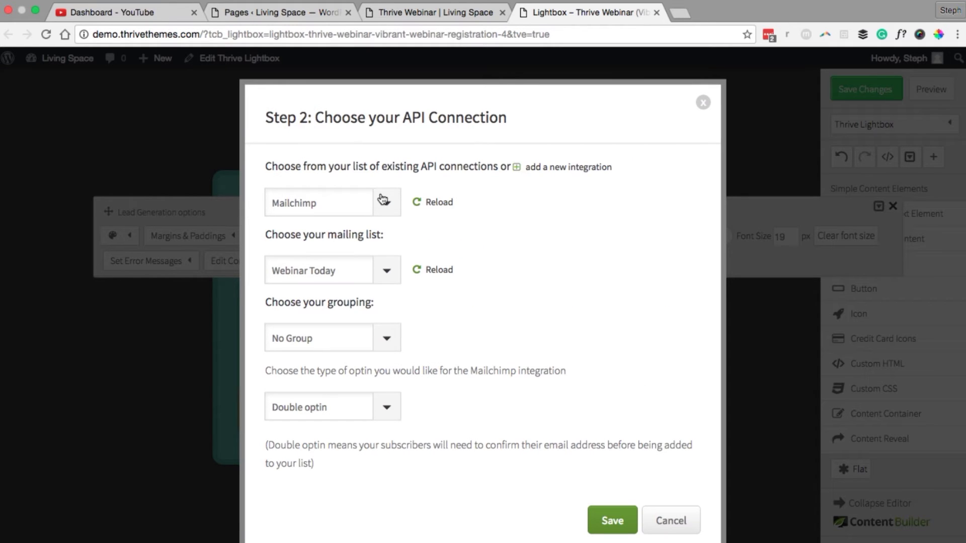
click(384, 199)
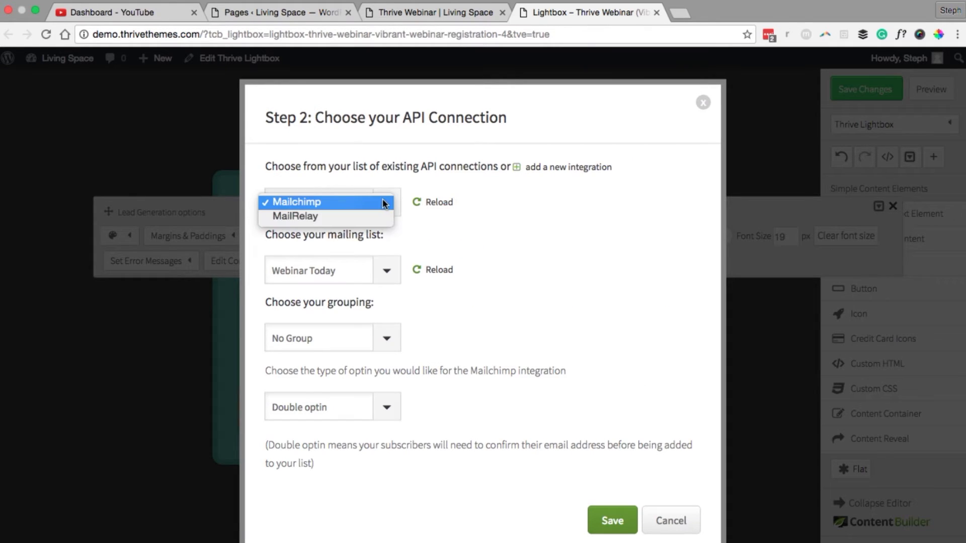
click(382, 199)
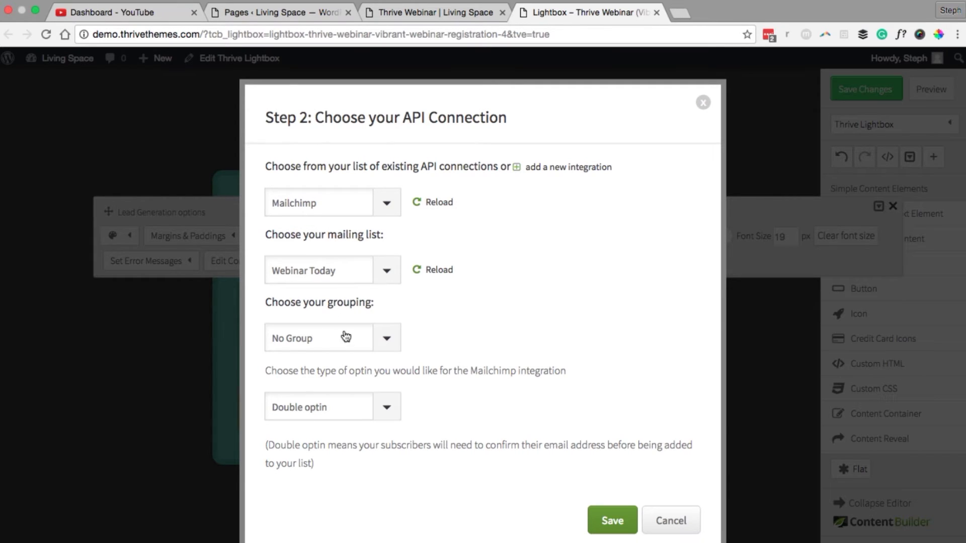
click(382, 405)
click(347, 390)
click(627, 520)
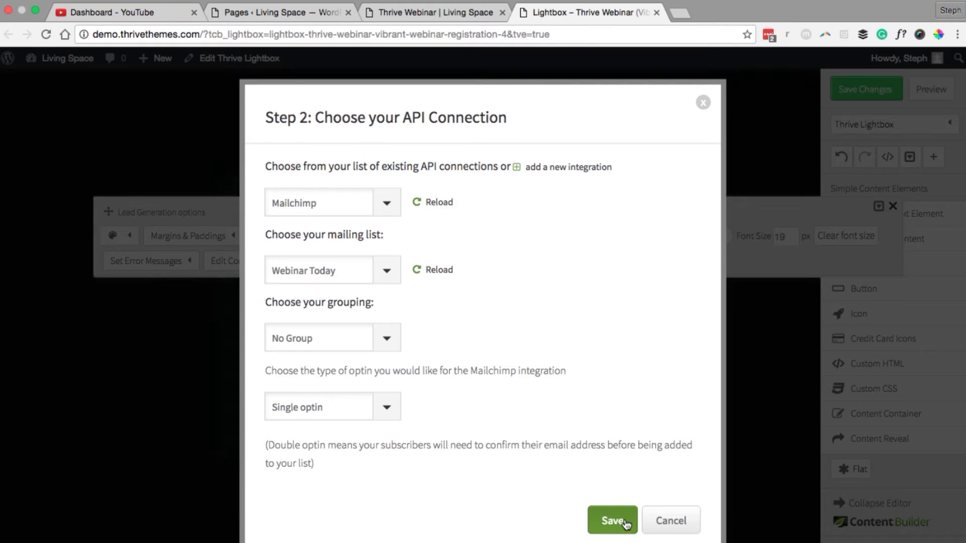
- Show the Name field, relabel it 'First Name', and make it required
scroll(358, 290, down, 5)
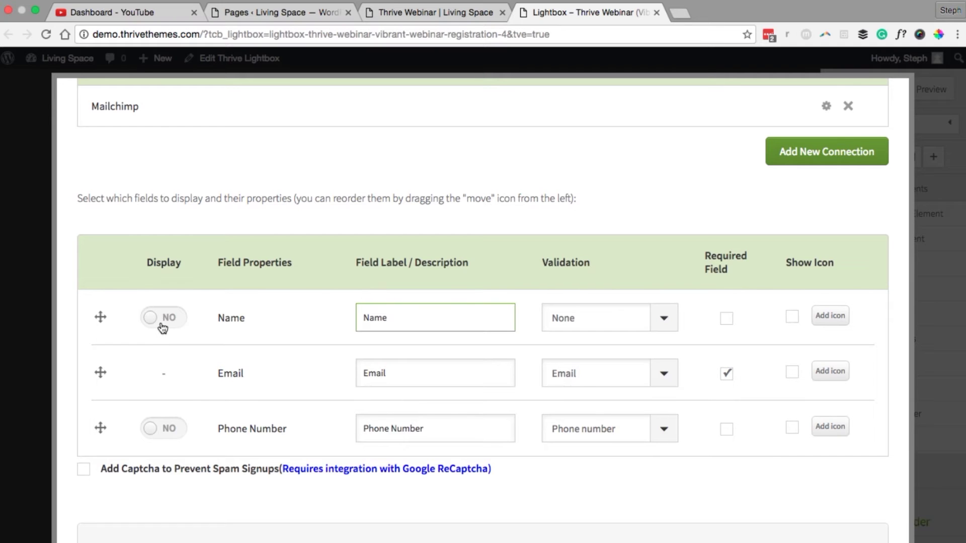
click(166, 321)
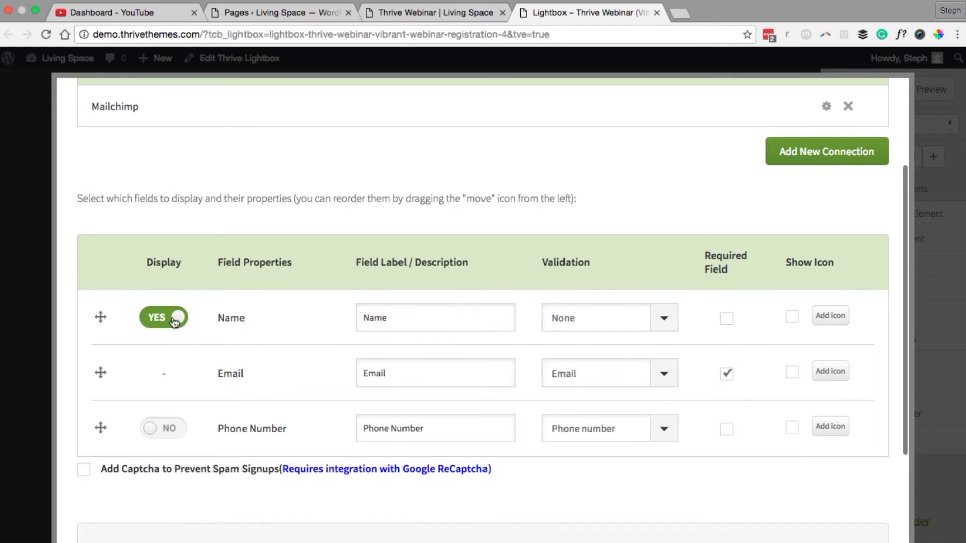
click(360, 316)
text(First)
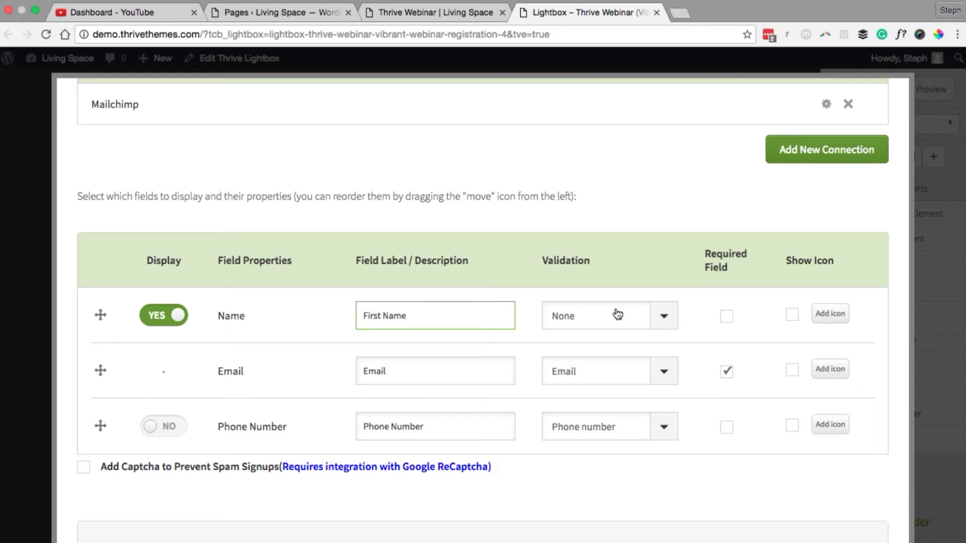
click(728, 317)
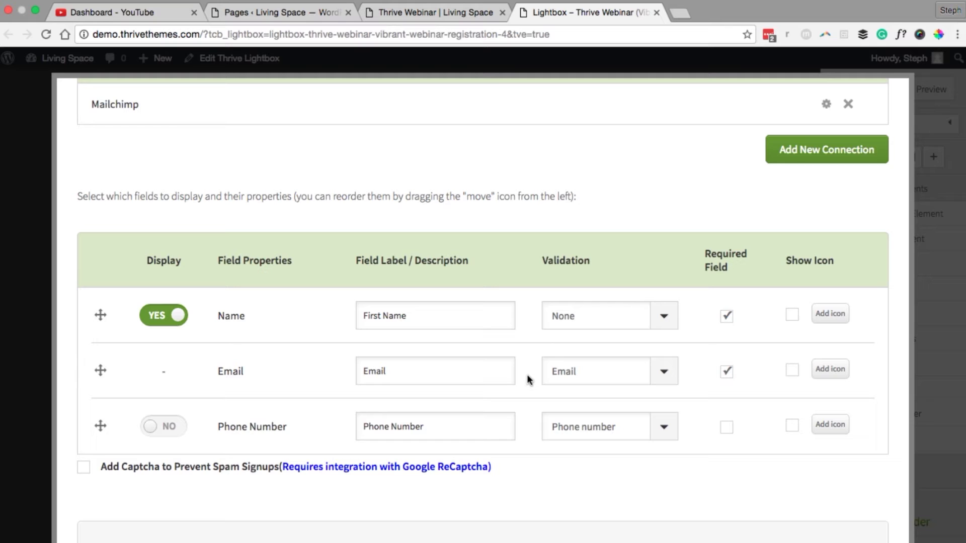
- Redirect subscribers to the pasted thank-you page URL after submission and save
scroll(526, 374, down, 4)
click(400, 397)
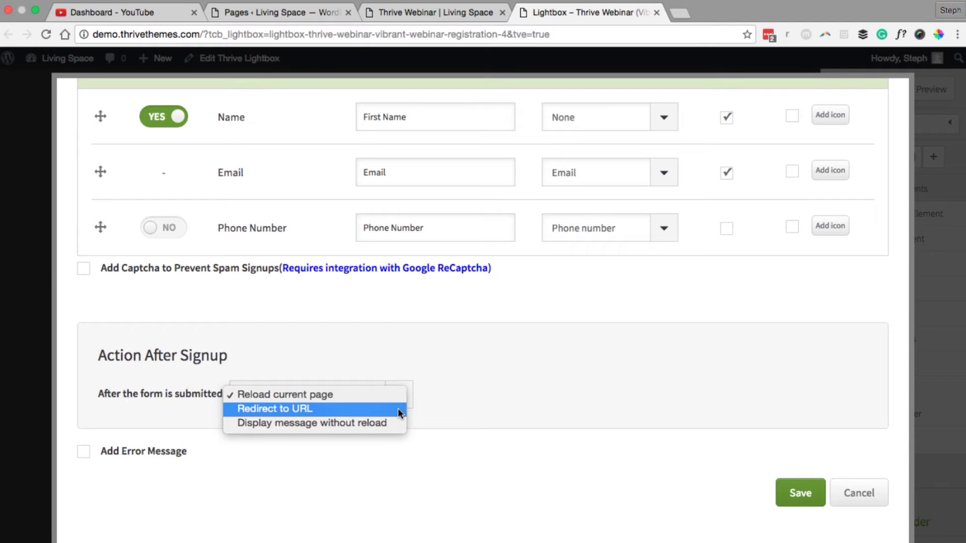
click(397, 408)
click(495, 389)
text(http://demo.thrivethemes.com/thrive-webinar/thank-you/)
scroll(498, 389, up, 1)
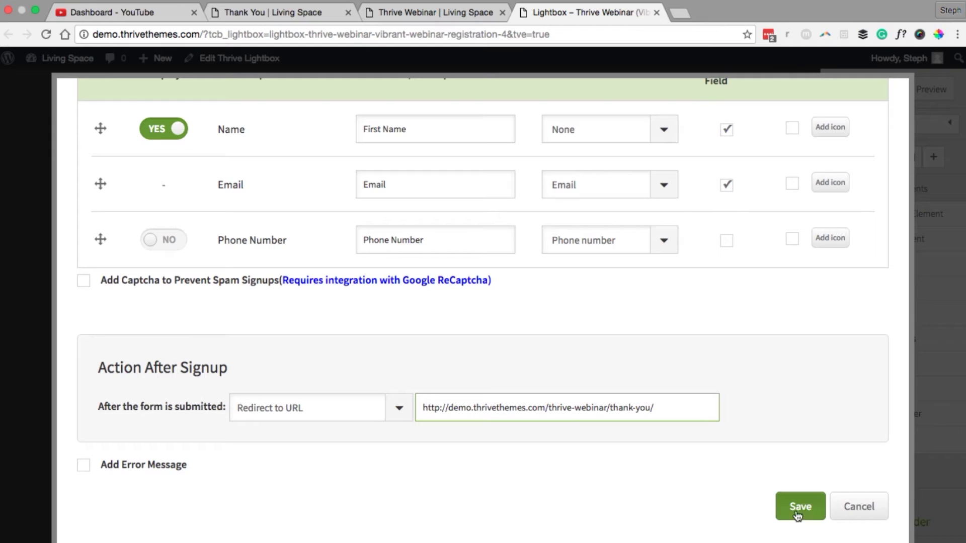
click(798, 511)
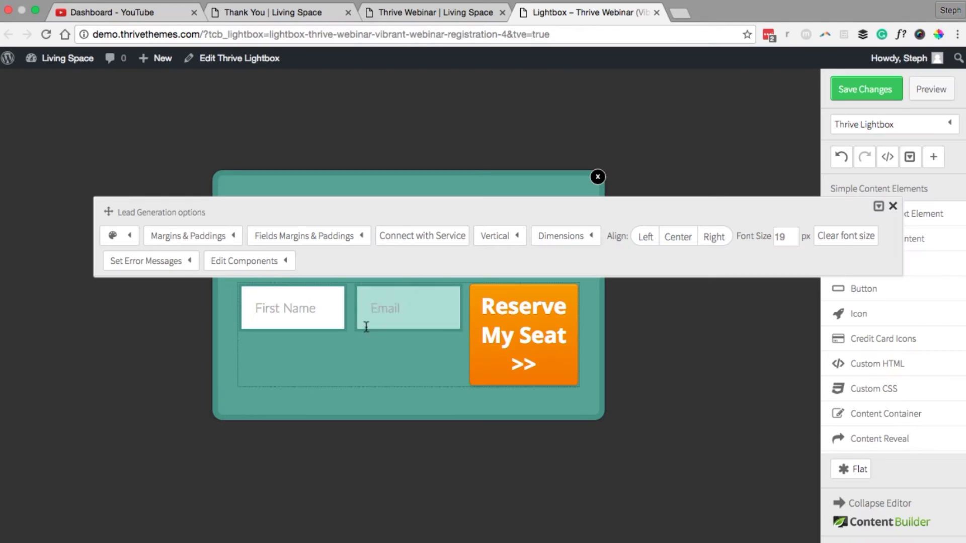
- Switch the lightbox opt-in form to the Vertical layout, save the lightbox and close its tab
click(519, 242)
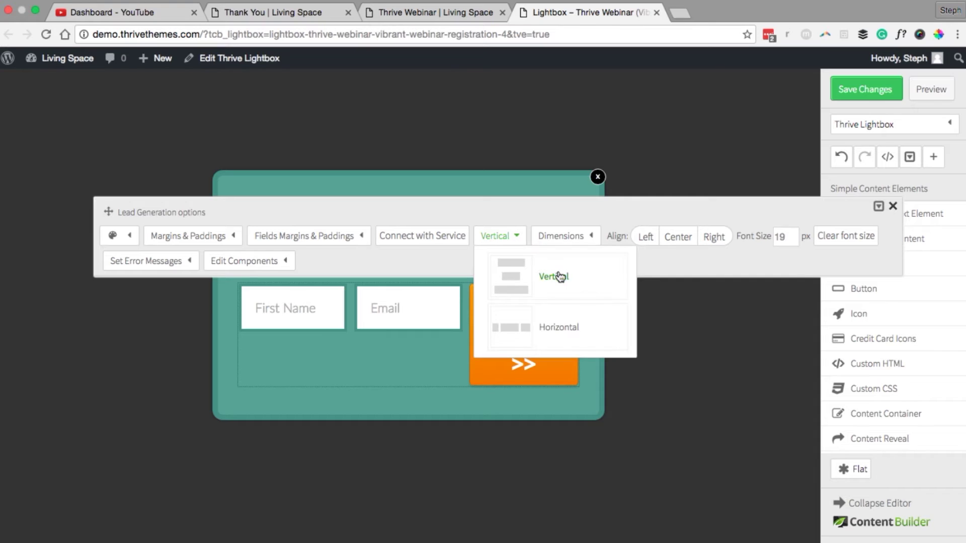
click(572, 292)
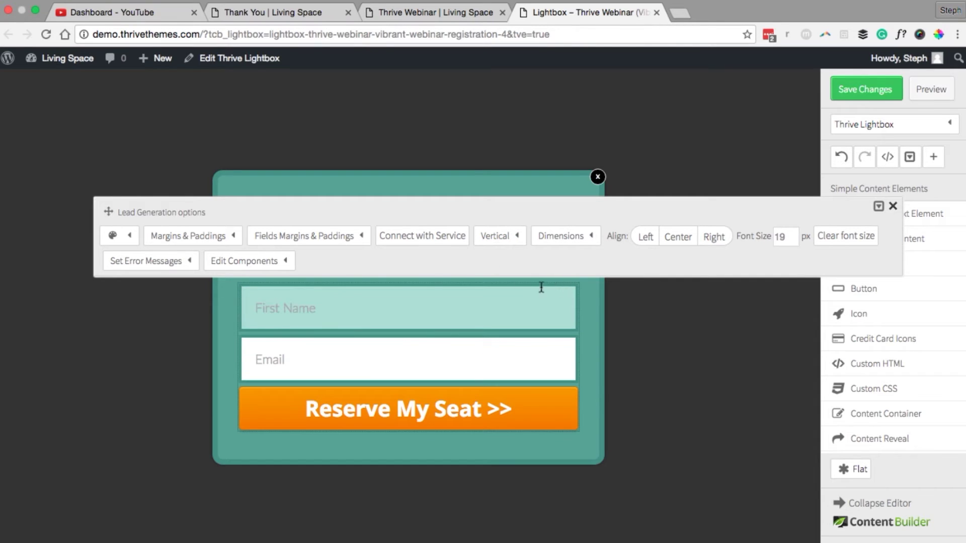
click(893, 206)
click(866, 91)
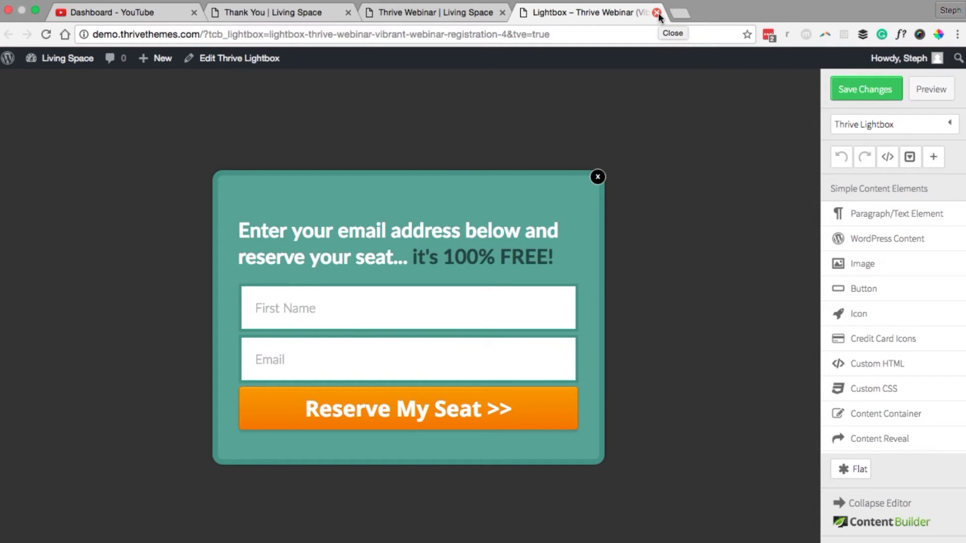
click(657, 14)
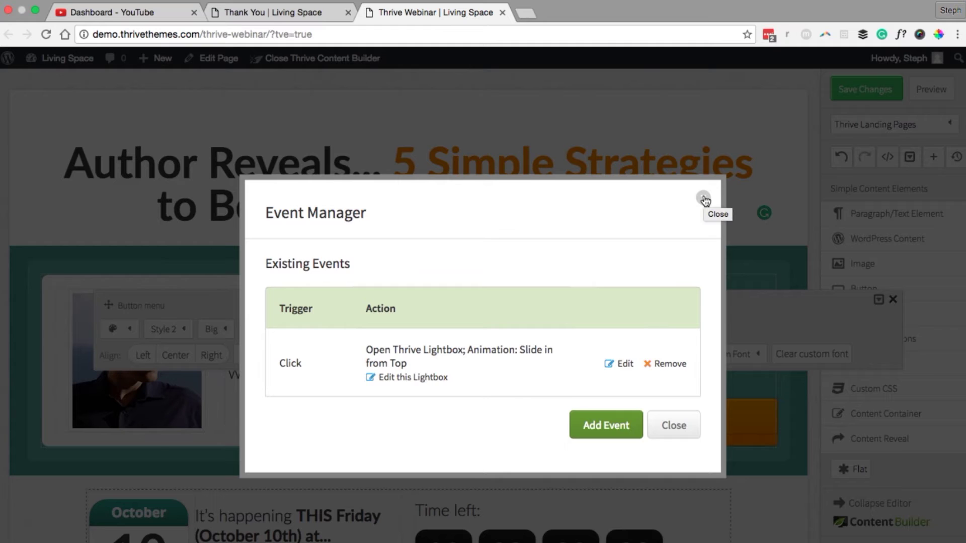
- Dismiss the Event Manager and button options, then save the Thrive Webinar registration page
click(704, 200)
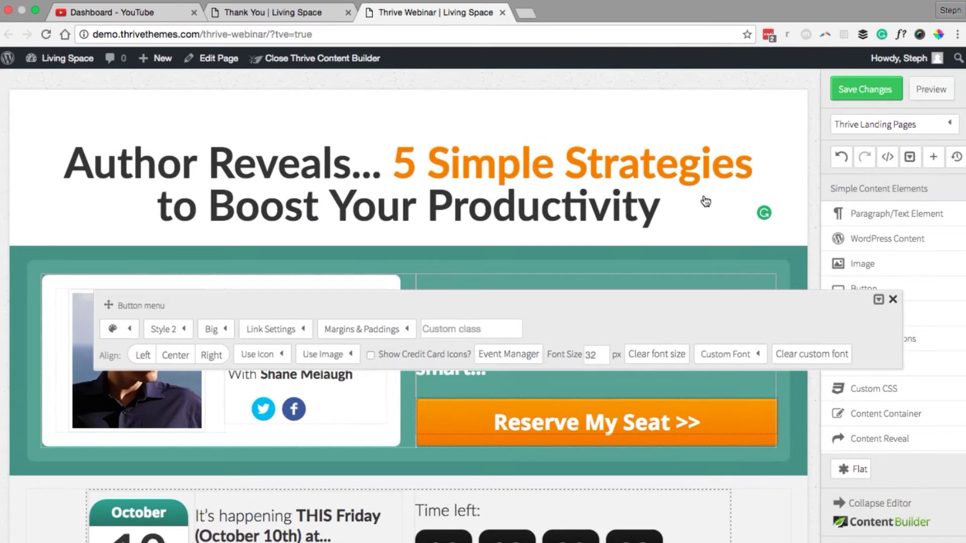
click(894, 302)
scroll(682, 360, down, 8)
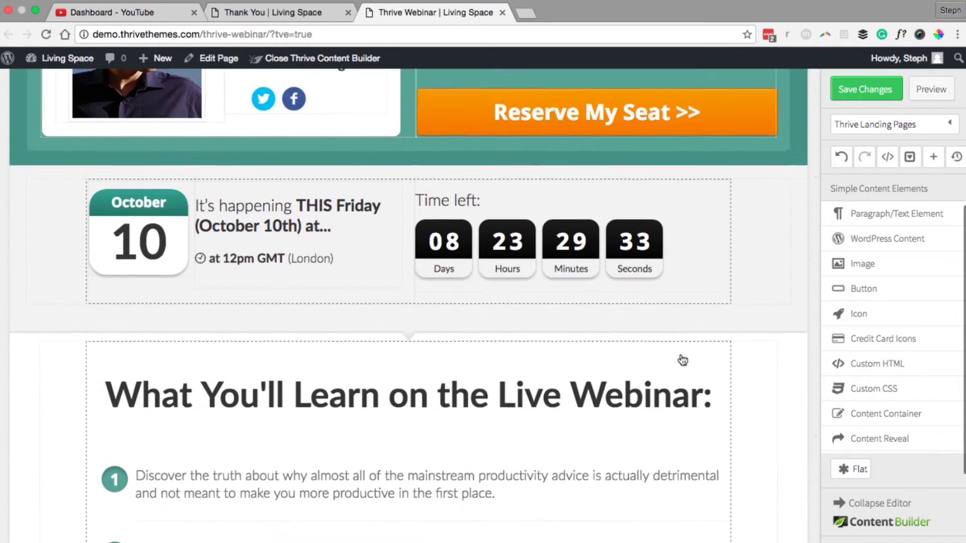
scroll(682, 360, down, 4)
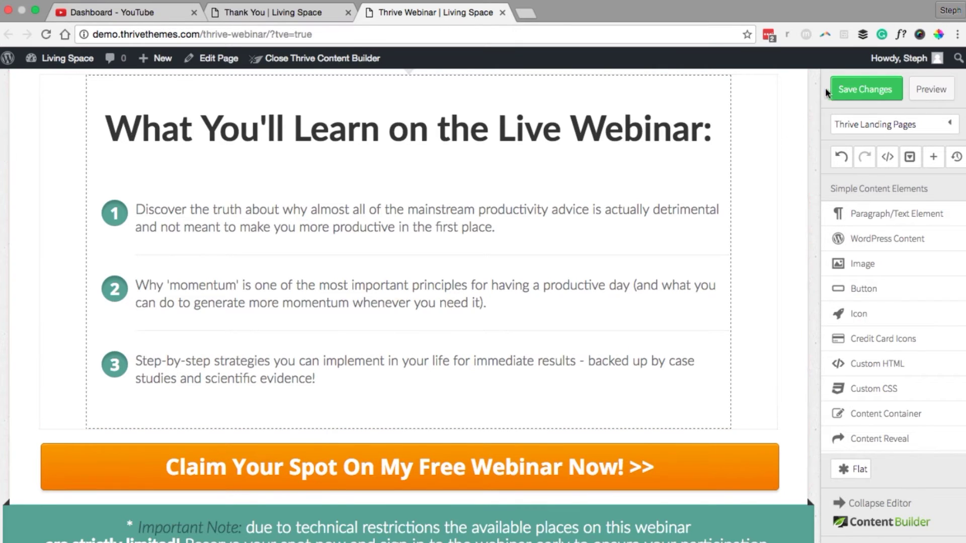
click(855, 93)
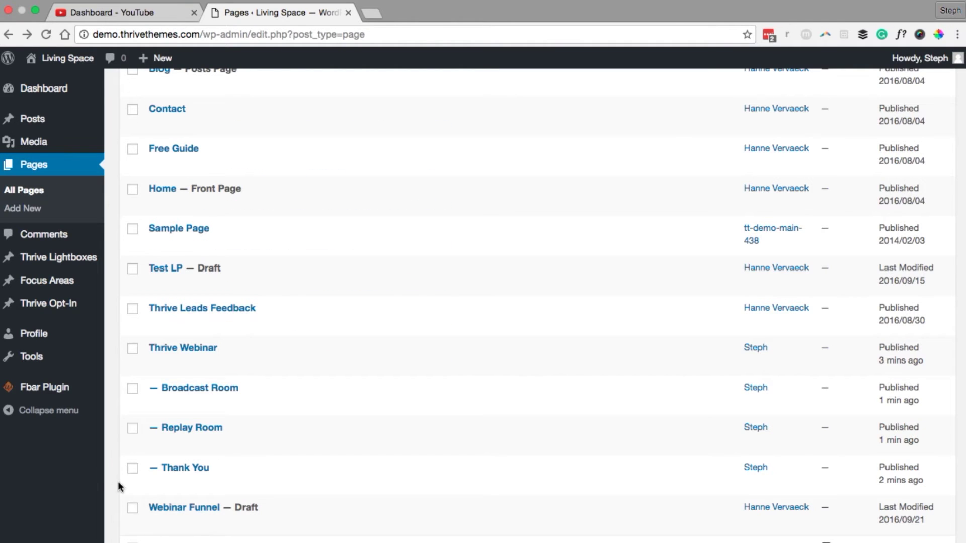
- Open the Thank You page in Thrive Content Builder and browse the landing page templates
mouse_move(207, 482)
click(345, 484)
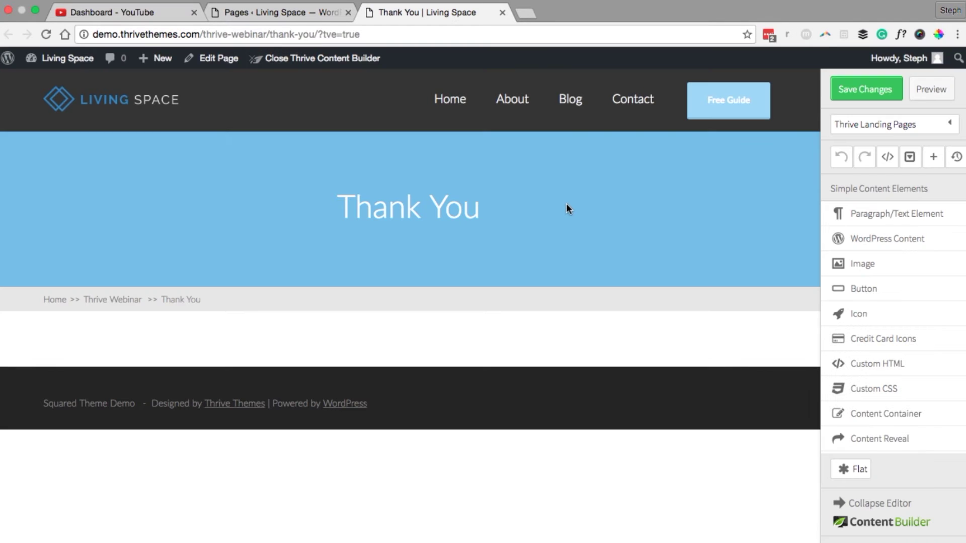
click(928, 126)
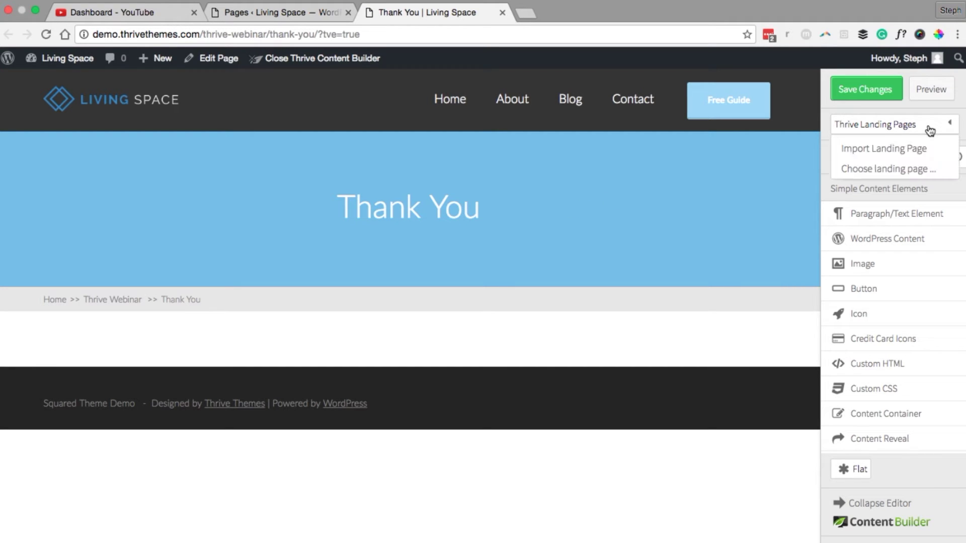
click(897, 171)
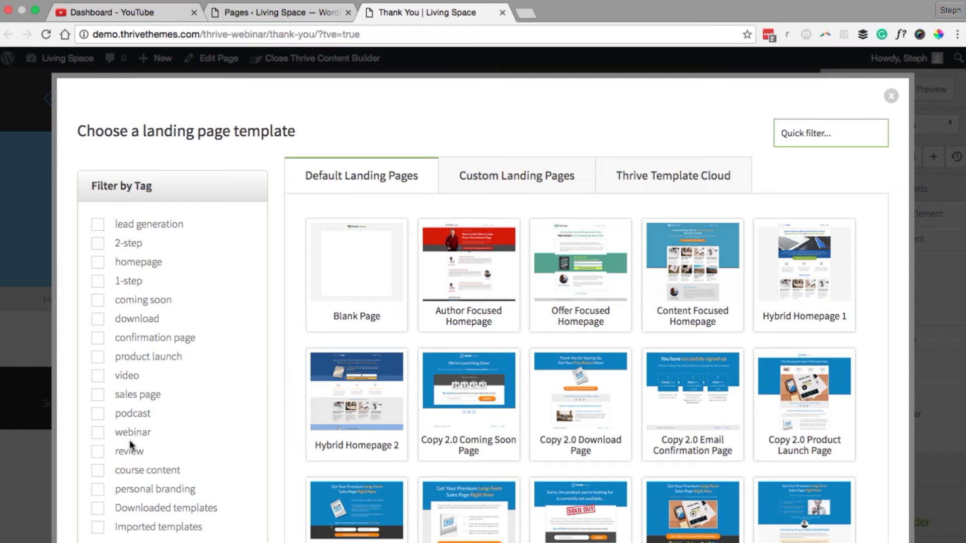
- Search templates for 'vibrant' and load the Vibrant Download Page template
click(99, 433)
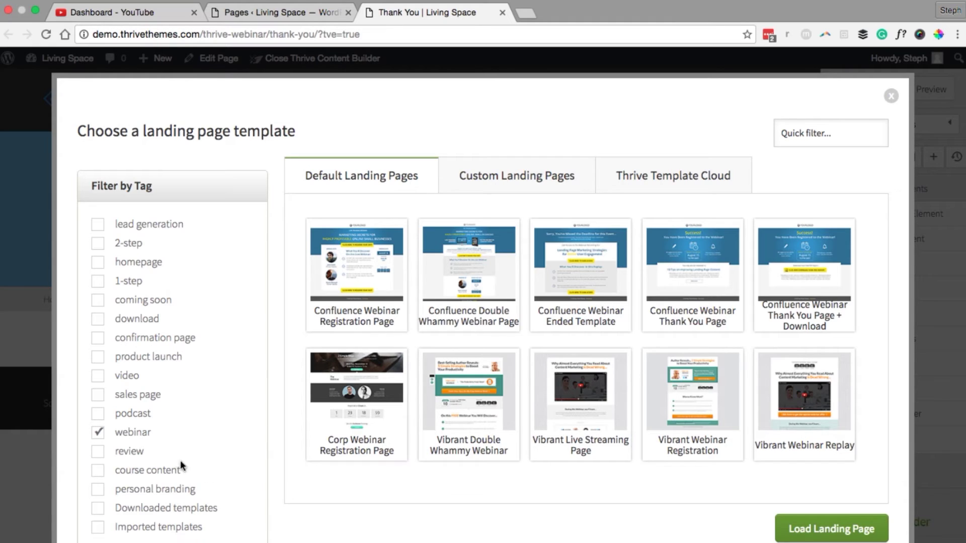
click(99, 433)
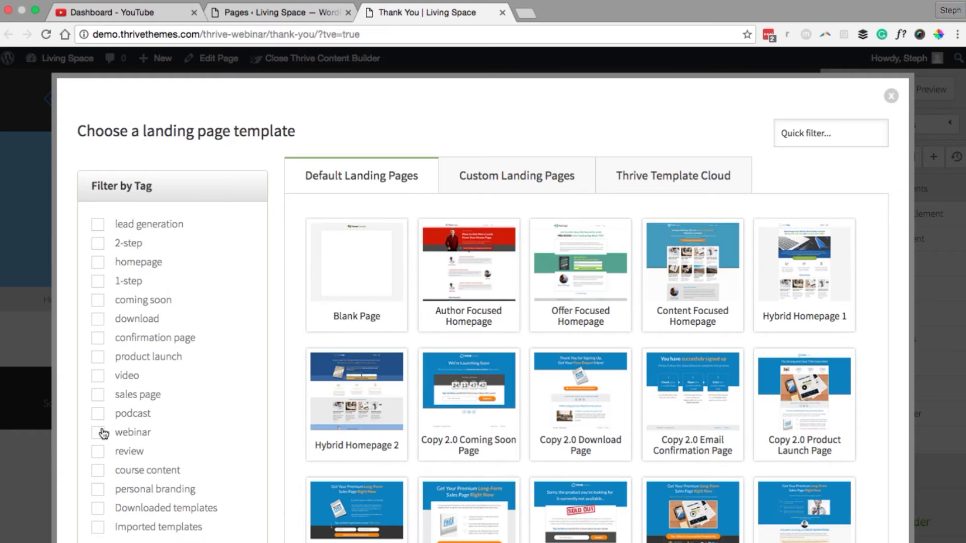
click(809, 129)
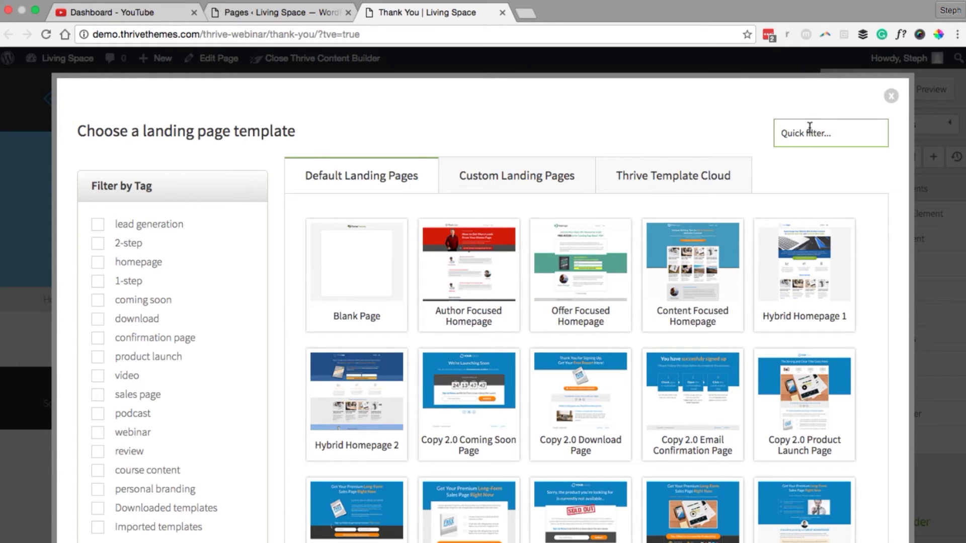
text(vibrant)
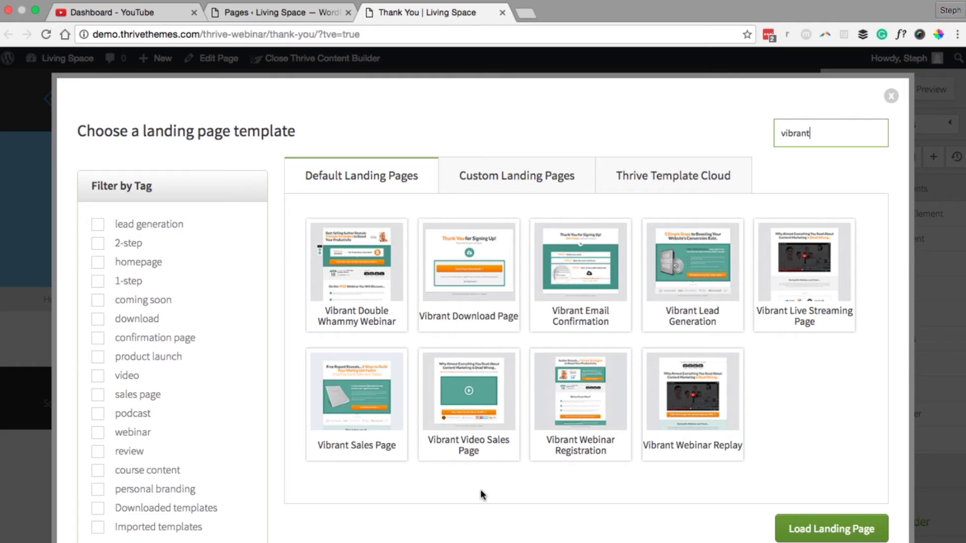
click(485, 324)
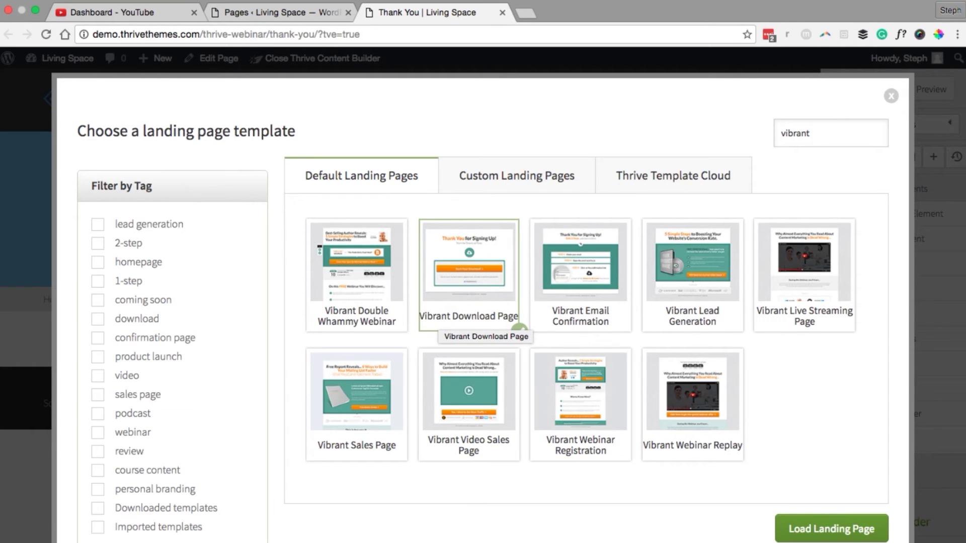
click(850, 534)
mouse_move(760, 216)
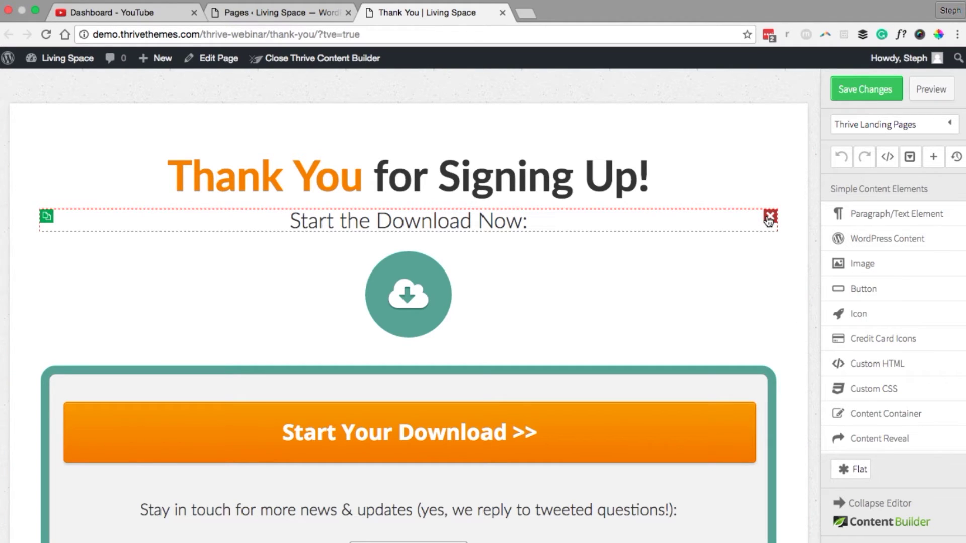
- Delete the 'Start the Download Now:' heading, the cloud icon and the 'Start Your Download >>' button
click(769, 217)
mouse_move(446, 203)
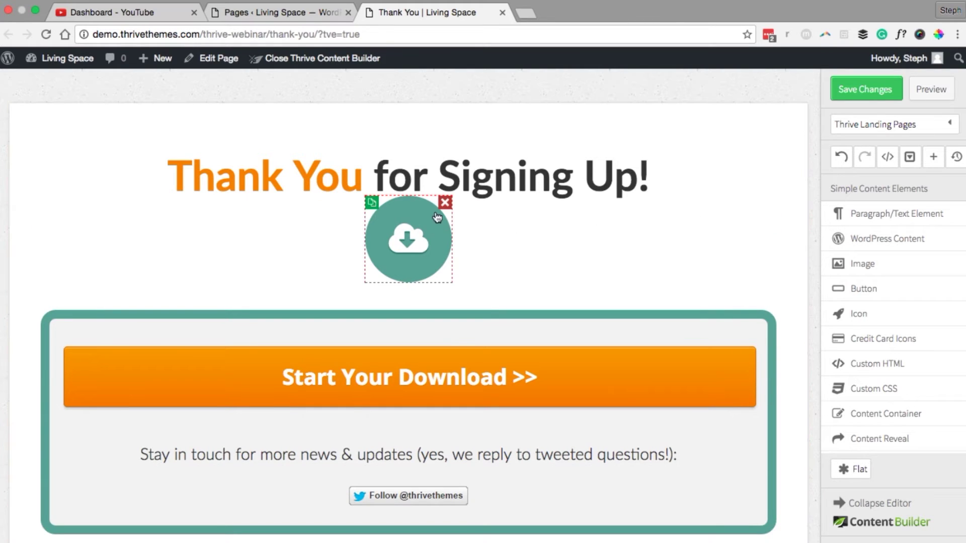
click(445, 204)
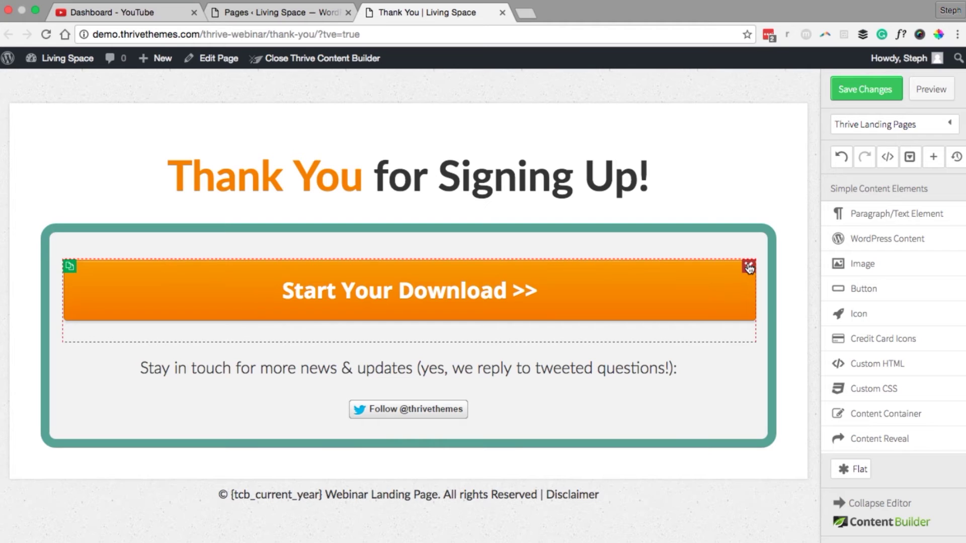
click(748, 267)
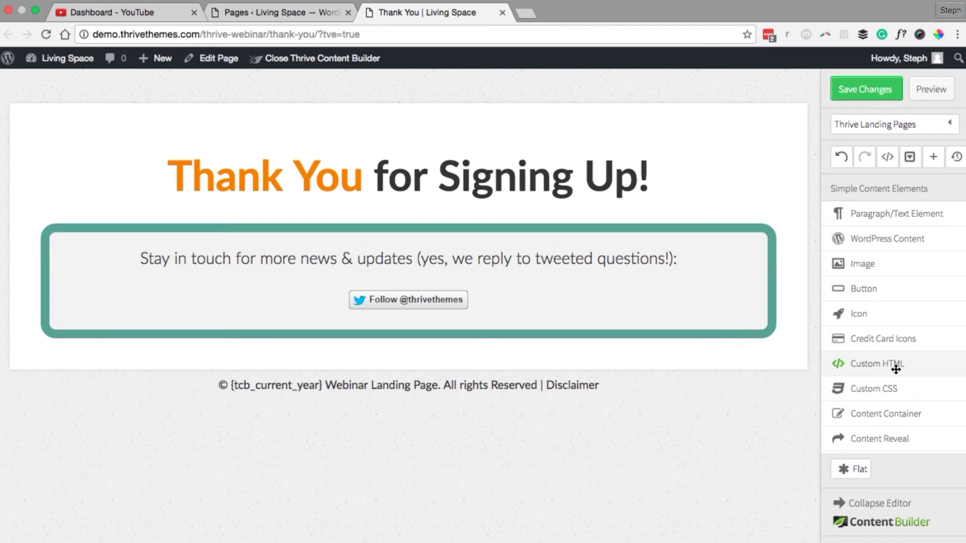
- Bring up the Countdown Timer variants in the element sidebar
scroll(895, 364, down, 5)
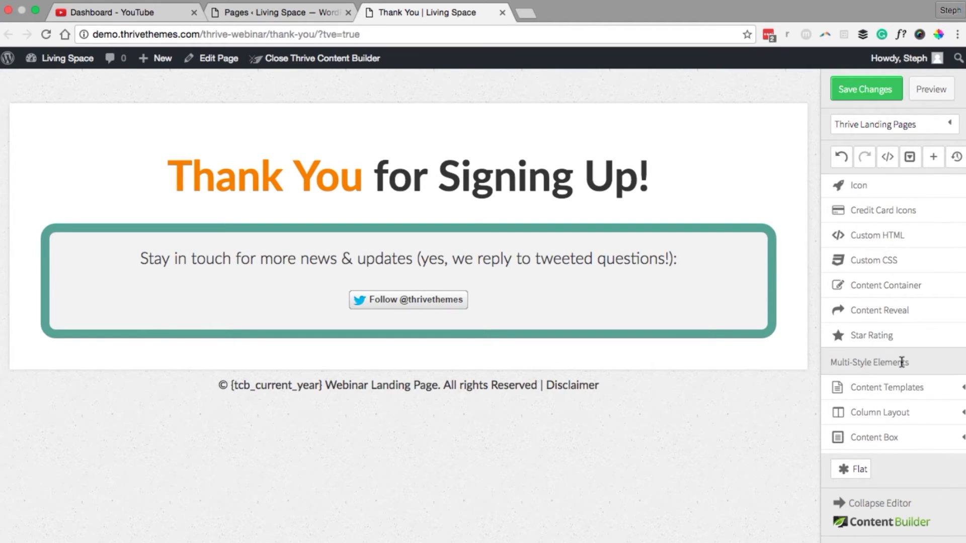
scroll(888, 311, down, 6)
scroll(883, 272, down, 1)
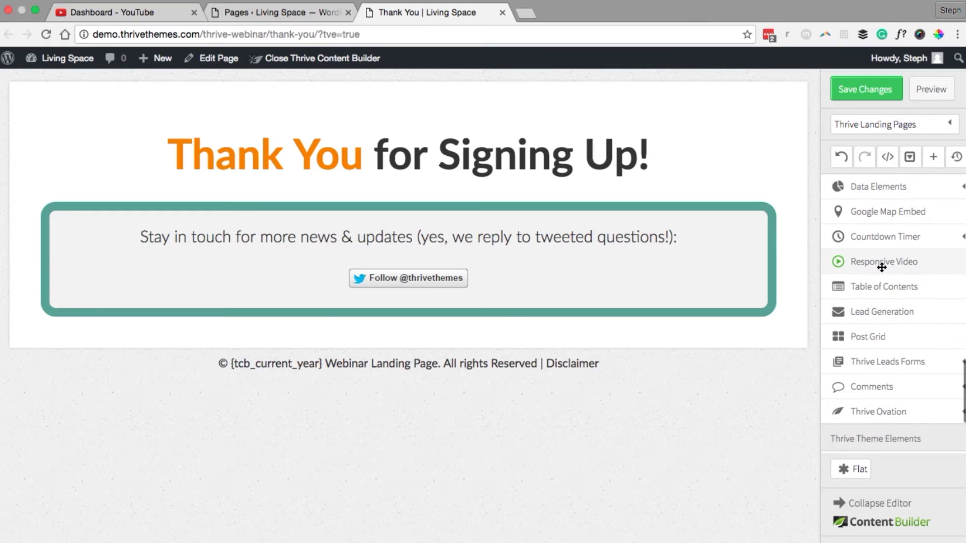
click(880, 240)
- Place a countdown timer above the stay-in-touch text and centre it in the box
drag(871, 263, 535, 239)
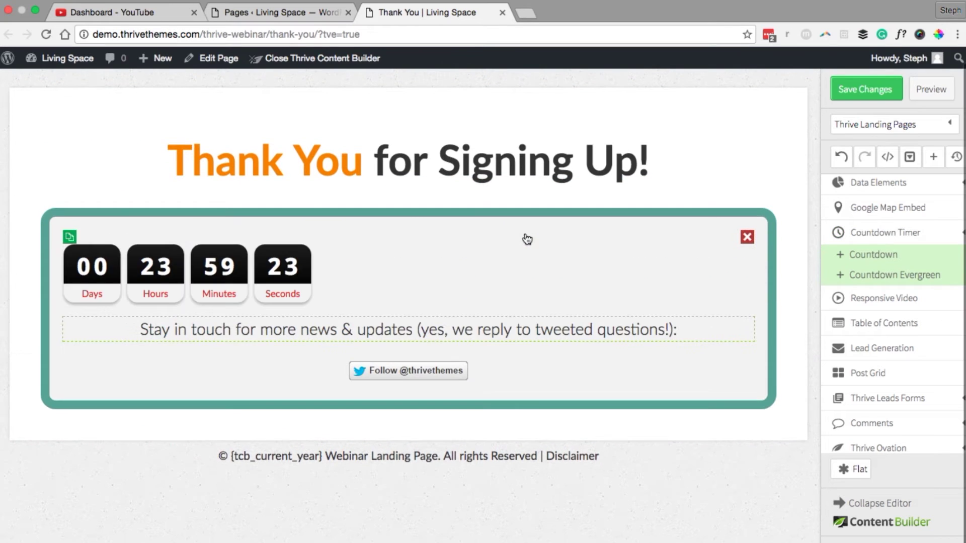
click(449, 242)
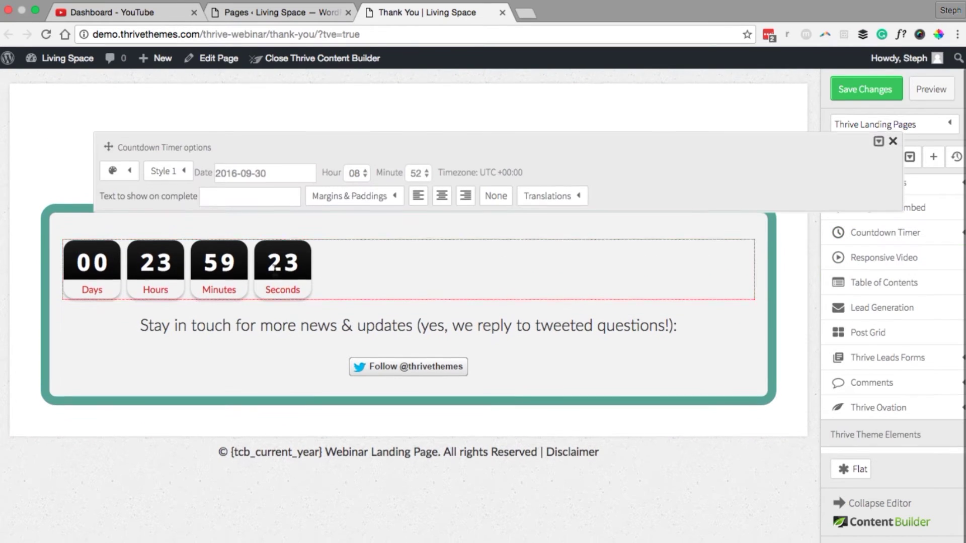
click(441, 197)
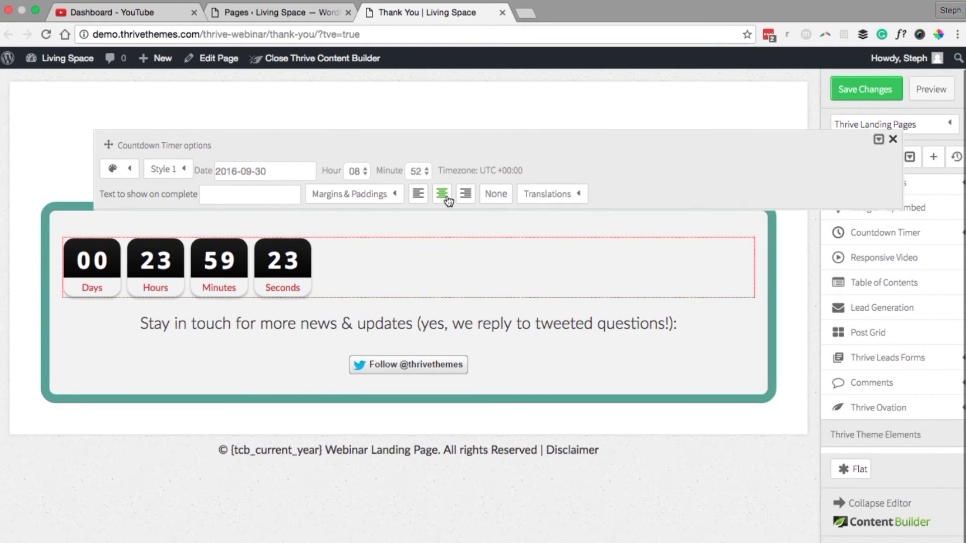
click(476, 331)
- Replace the stay-in-touch line with the pasted registration confirmation message
triple_click(437, 326)
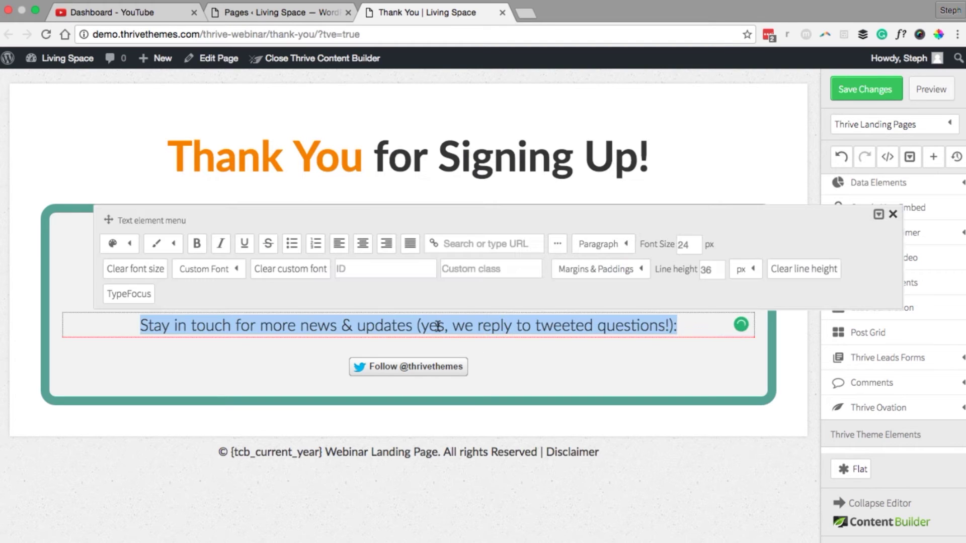
key(super+v)
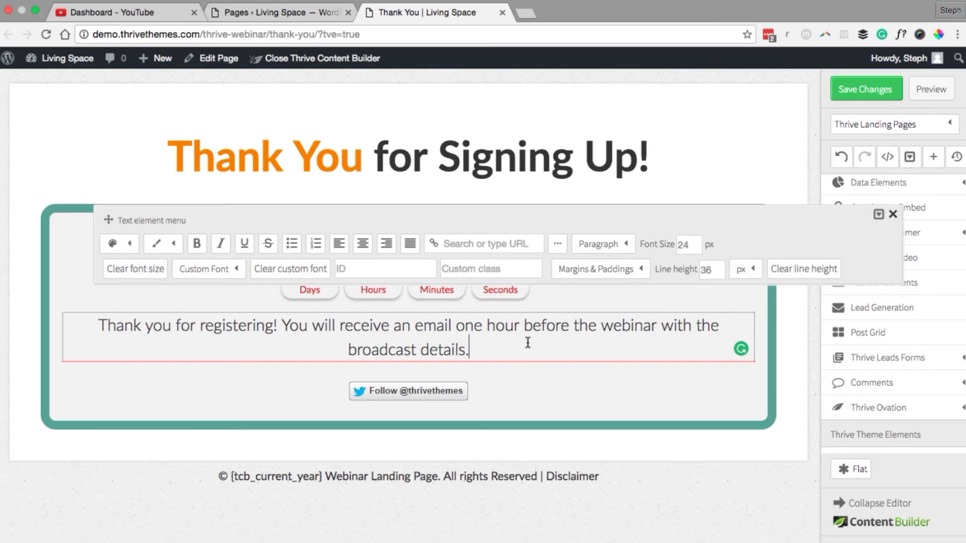
click(564, 397)
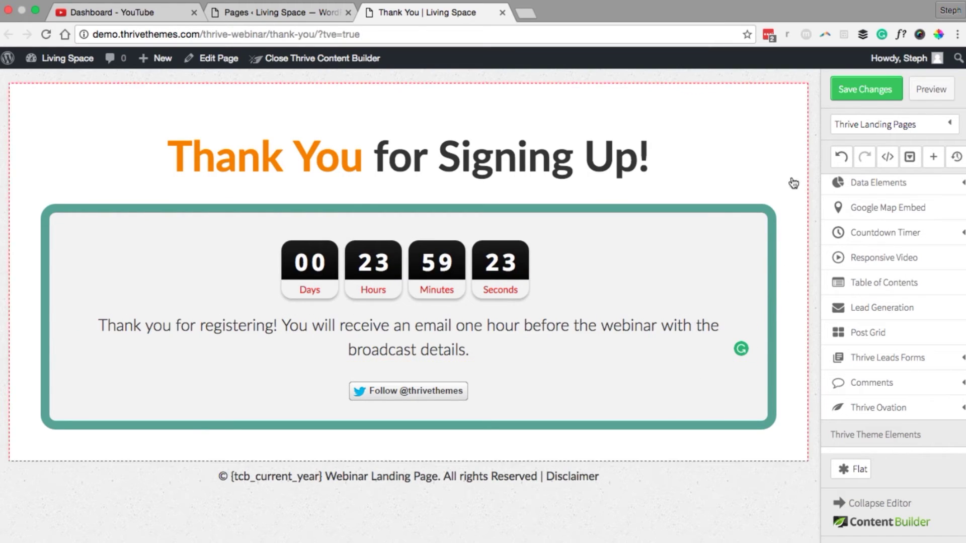
- Save the Thank You page, then open YouTube Creator Studio's Live Streaming dashboard
click(875, 93)
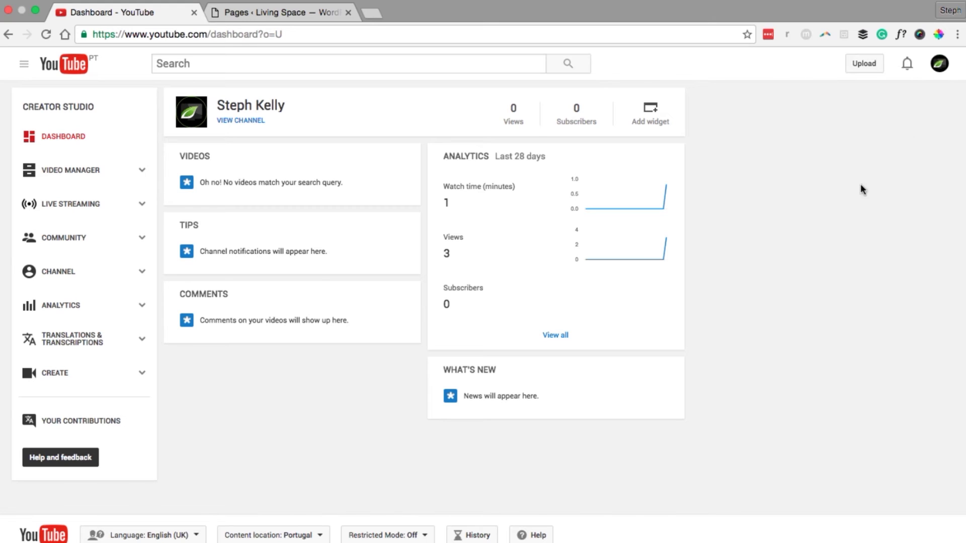
click(65, 209)
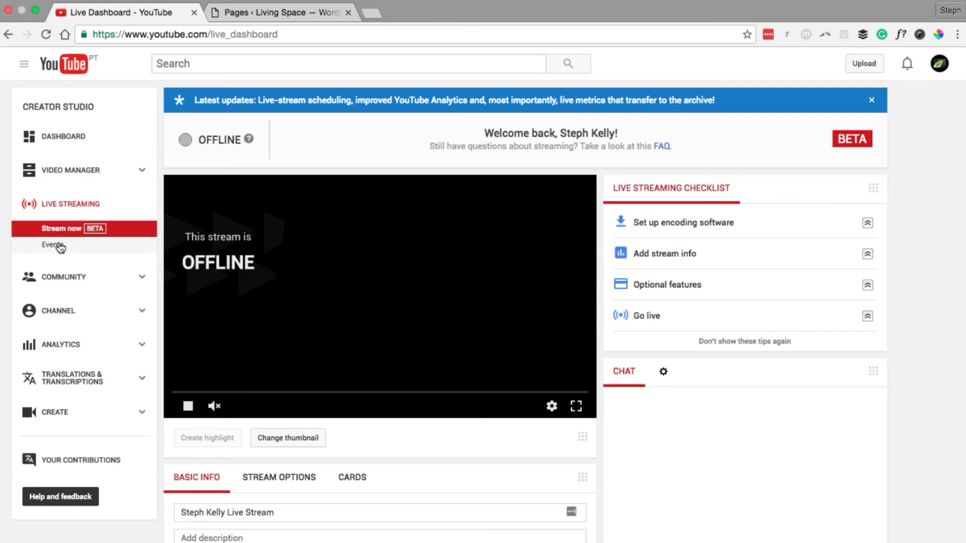
- Start a new scheduled live event titled 'Thrive Webinar' dated 6 October 2016
click(55, 245)
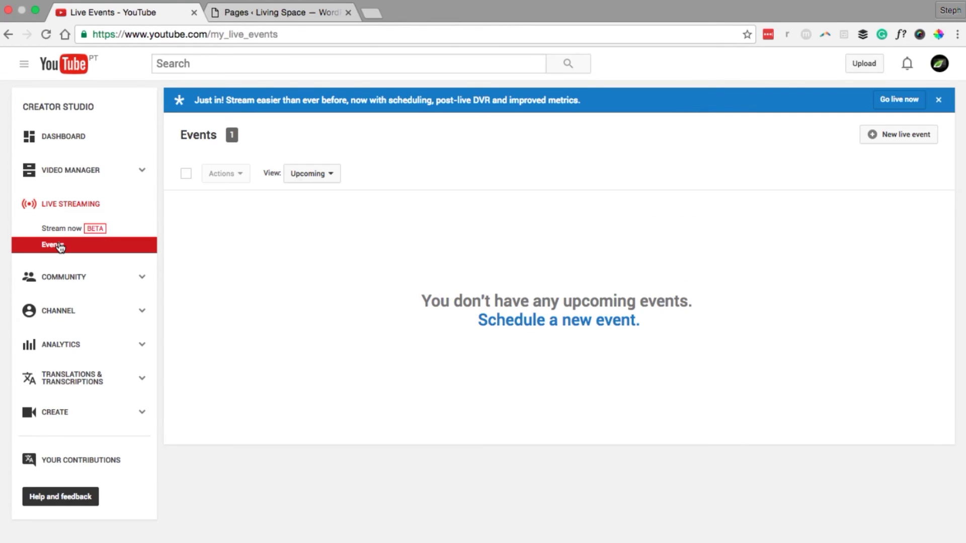
click(581, 324)
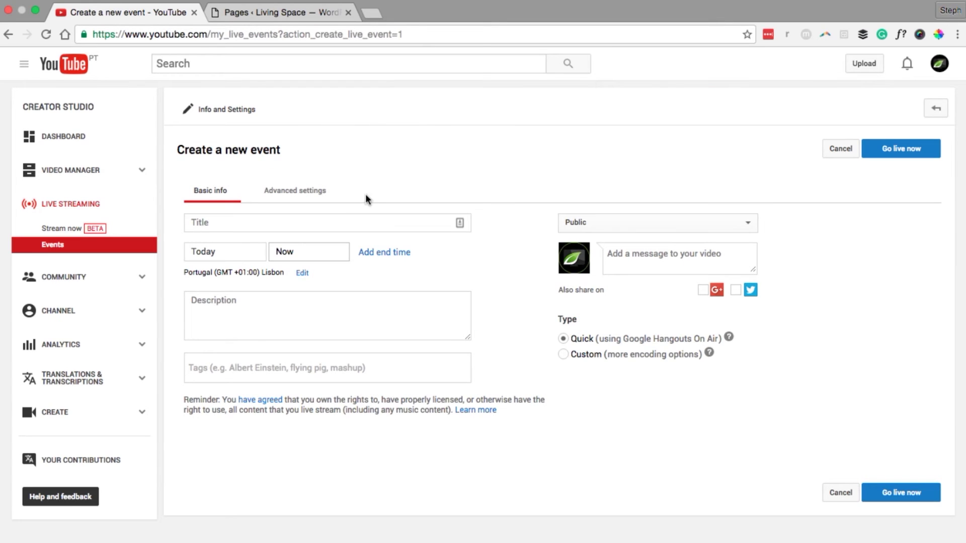
click(223, 224)
text(Thrive Webinar)
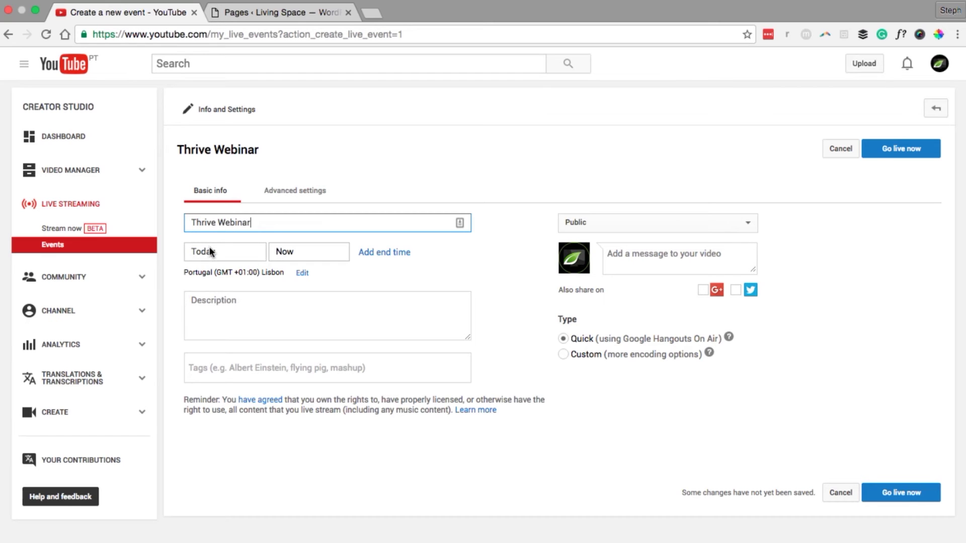
click(229, 252)
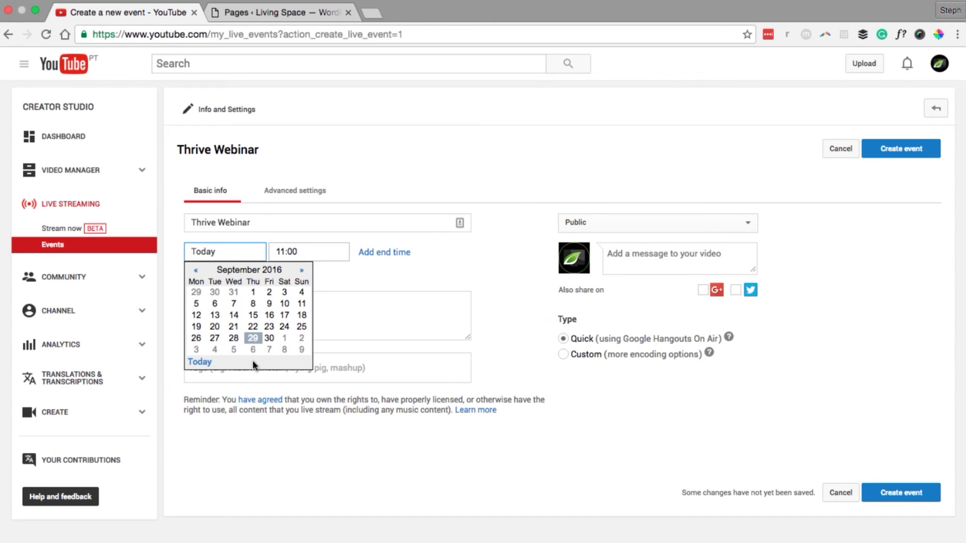
click(253, 349)
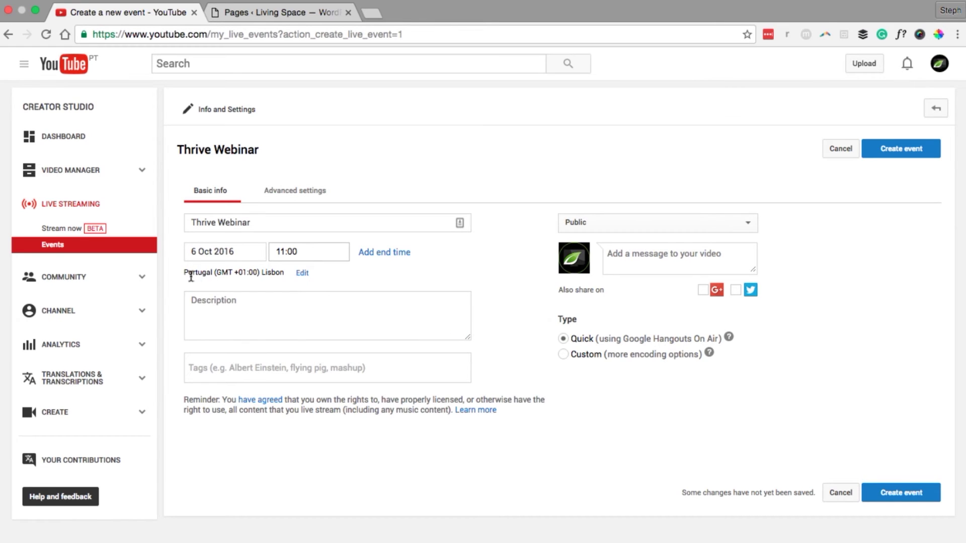
- Set the event's time zone to GMT+00:00 Azores, create it and open it for editing
drag(185, 274, 285, 272)
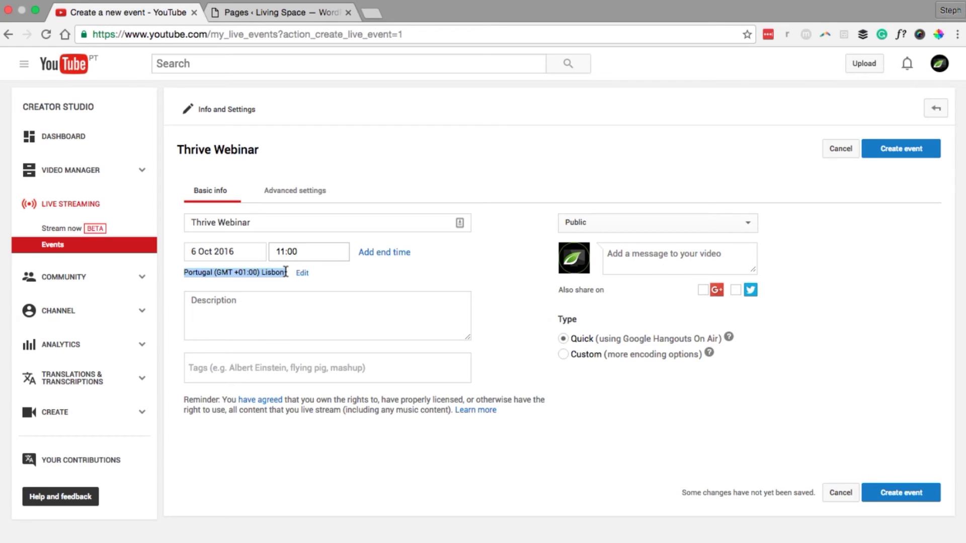
click(302, 273)
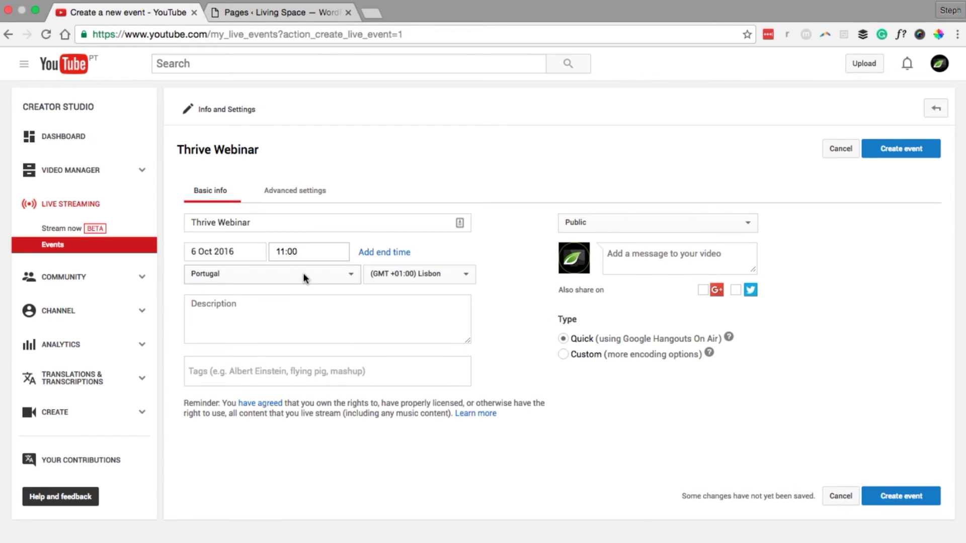
click(425, 273)
click(424, 294)
key(Tab)
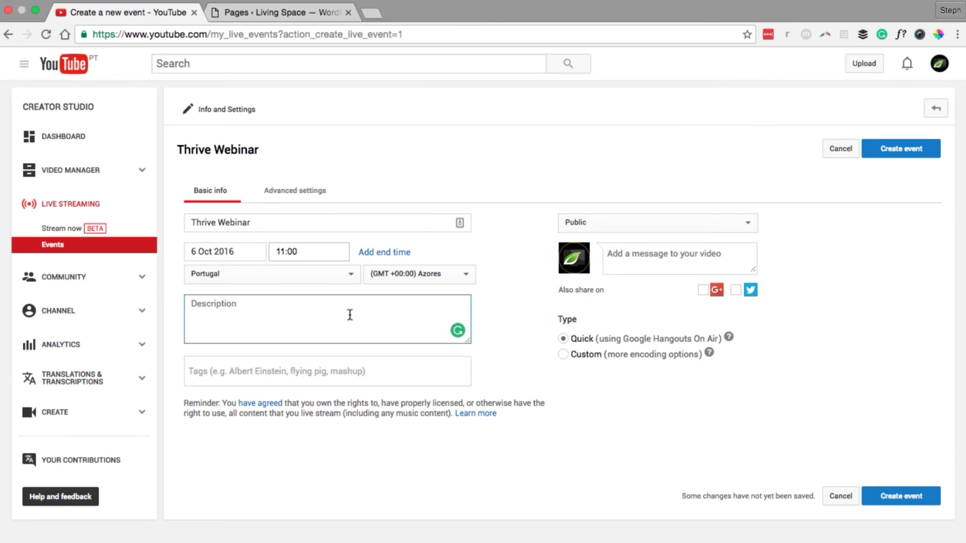
click(905, 497)
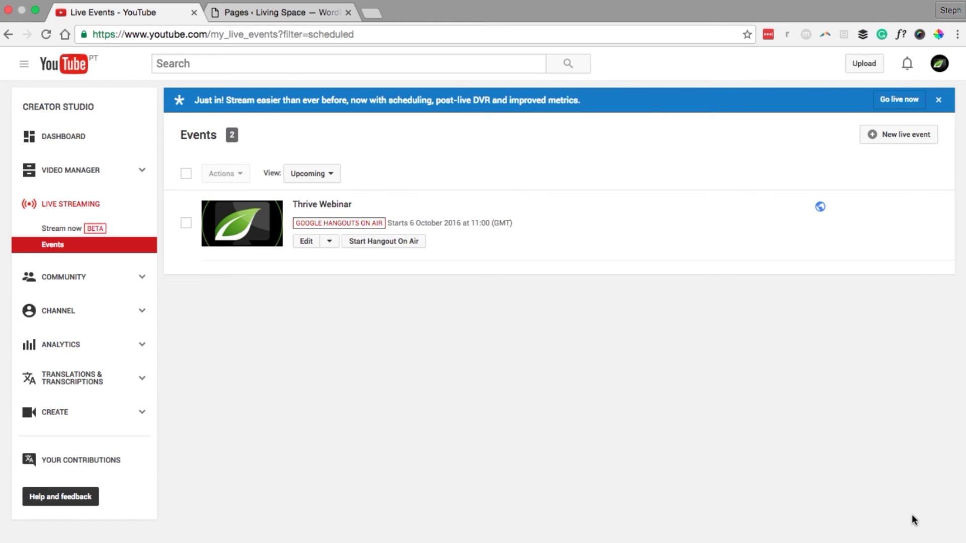
click(308, 246)
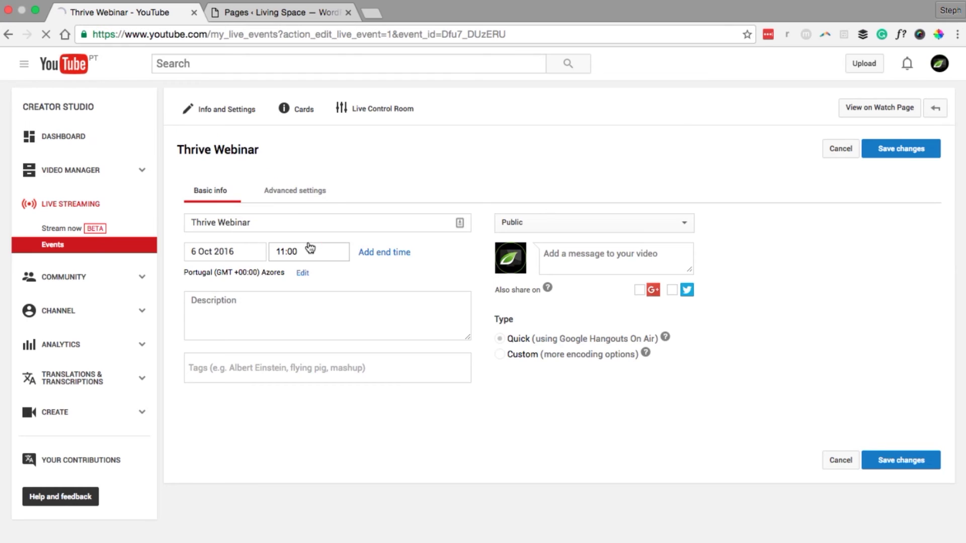
- Enable Allow embedding in the Thrive Webinar event's advanced settings, save, and return to Events
click(299, 197)
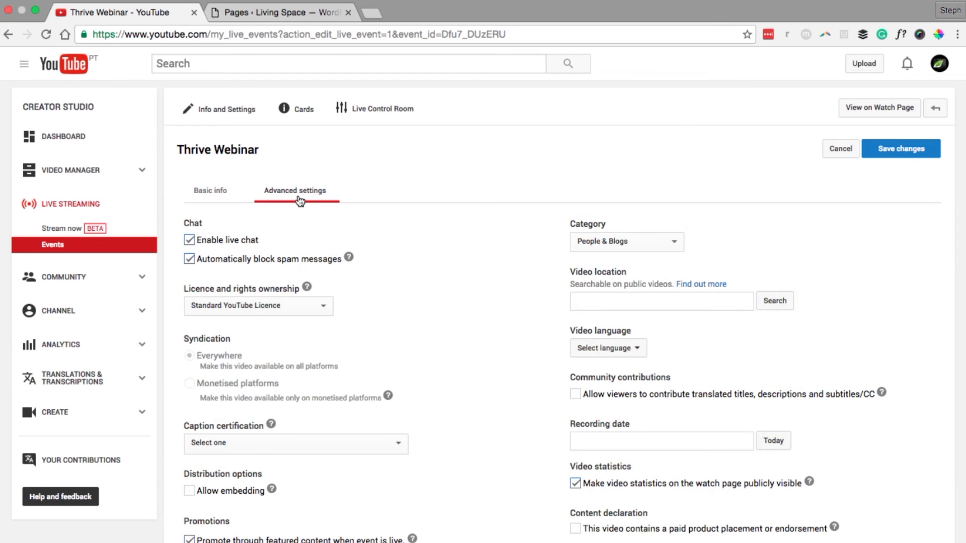
scroll(489, 334, down, 5)
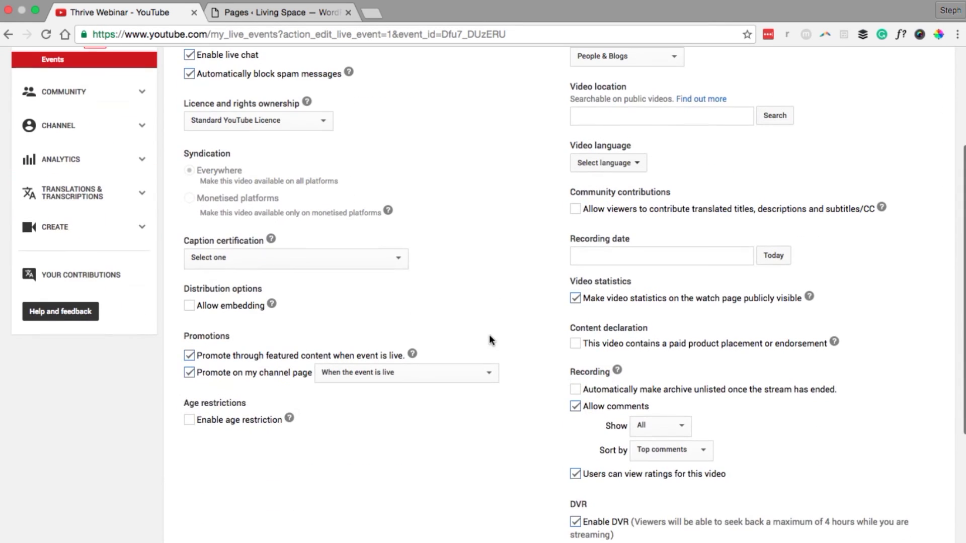
click(189, 306)
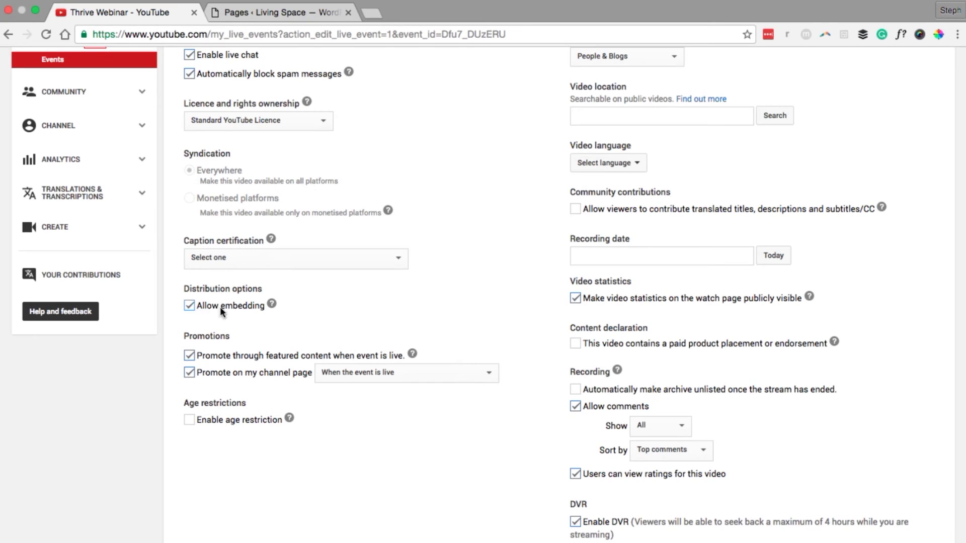
scroll(549, 542, down, 7)
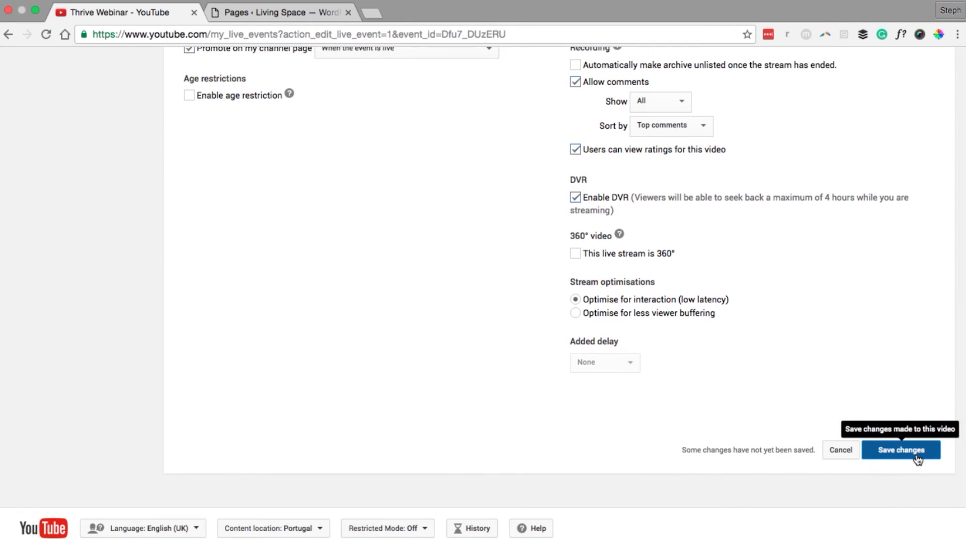
click(915, 454)
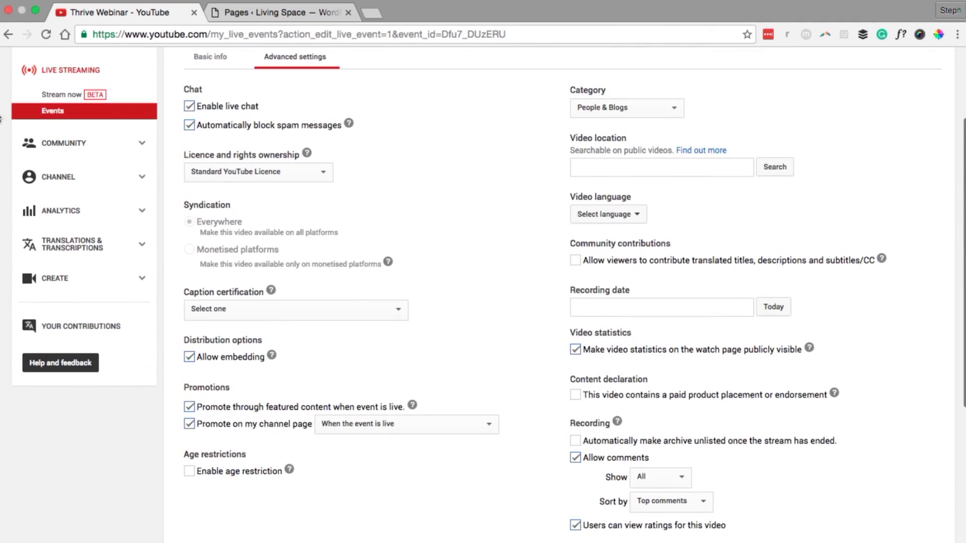
click(52, 112)
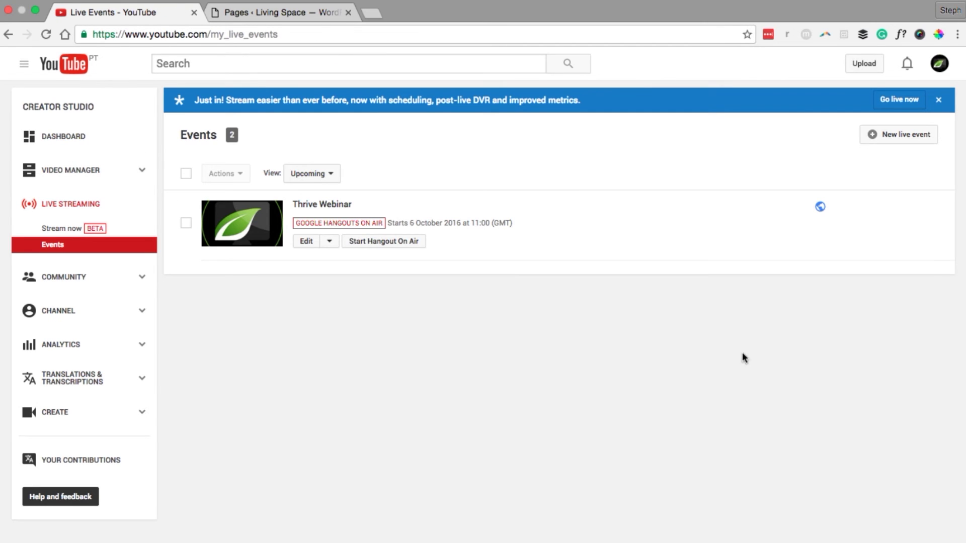
- Copy the Thrive Webinar watch page URL and go back to the WordPress pages list
click(339, 204)
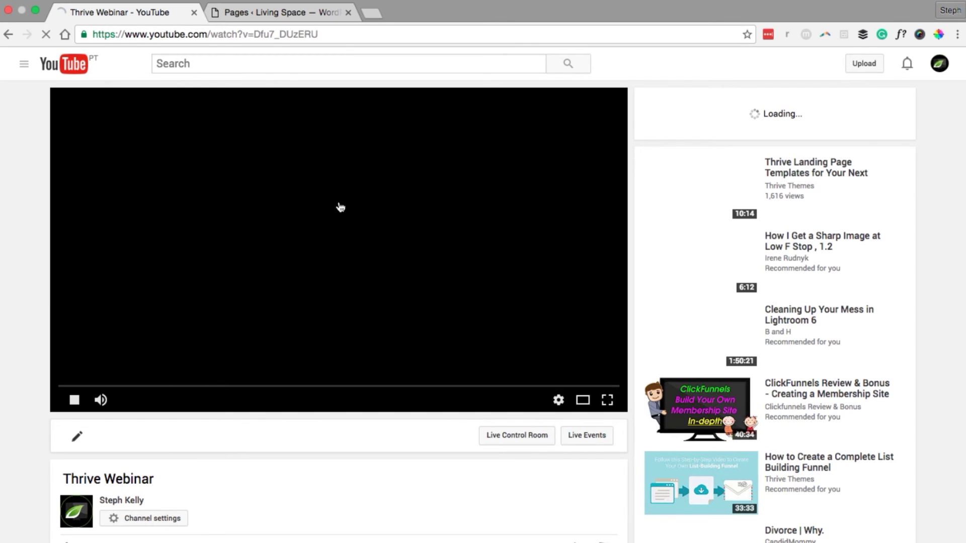
click(273, 33)
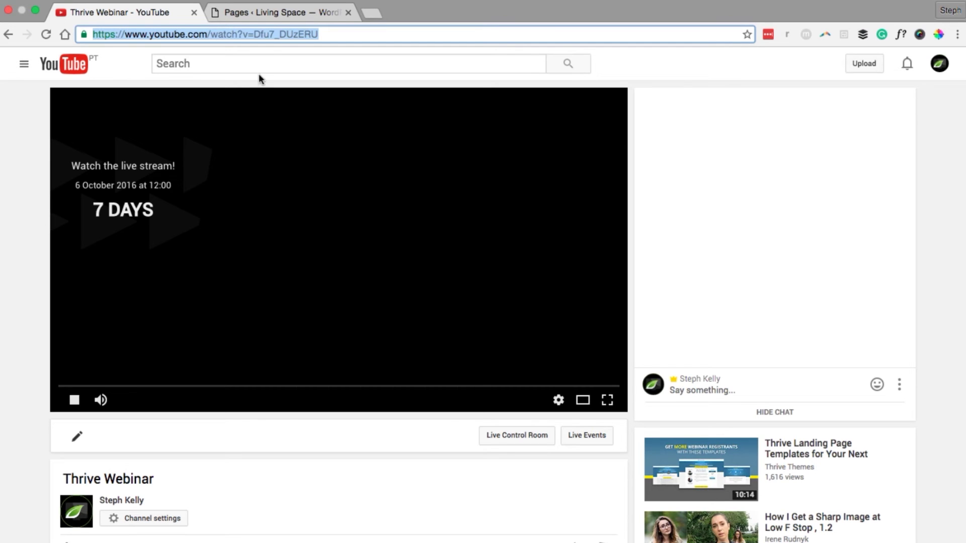
click(267, 12)
scroll(107, 235, down, 4)
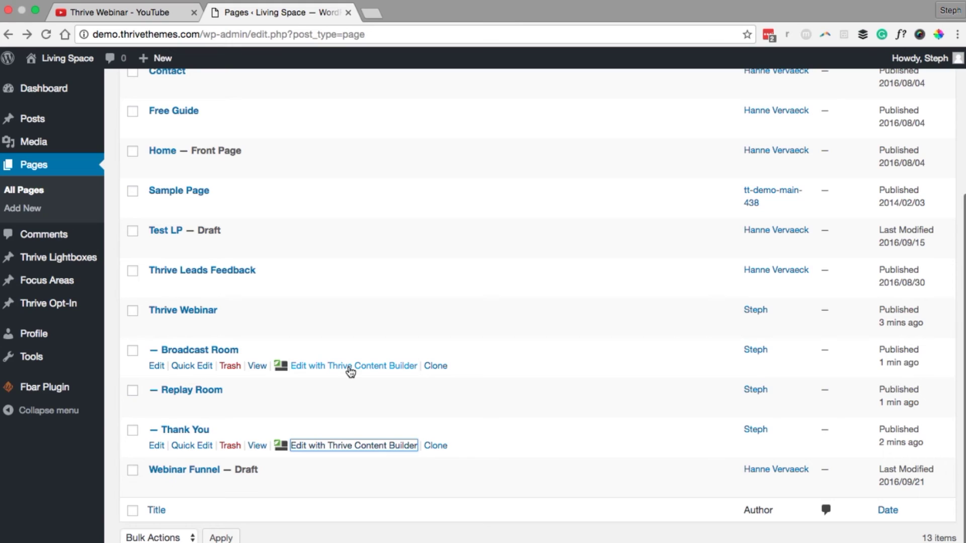
- Load the webinar-tagged Vibrant Live Streaming Page template onto the Broadcast Room page
click(346, 372)
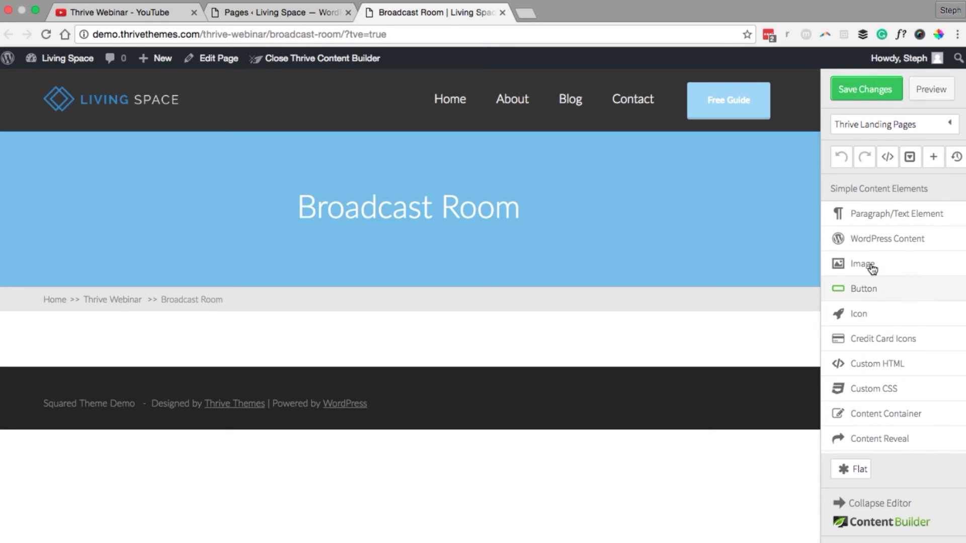
click(930, 131)
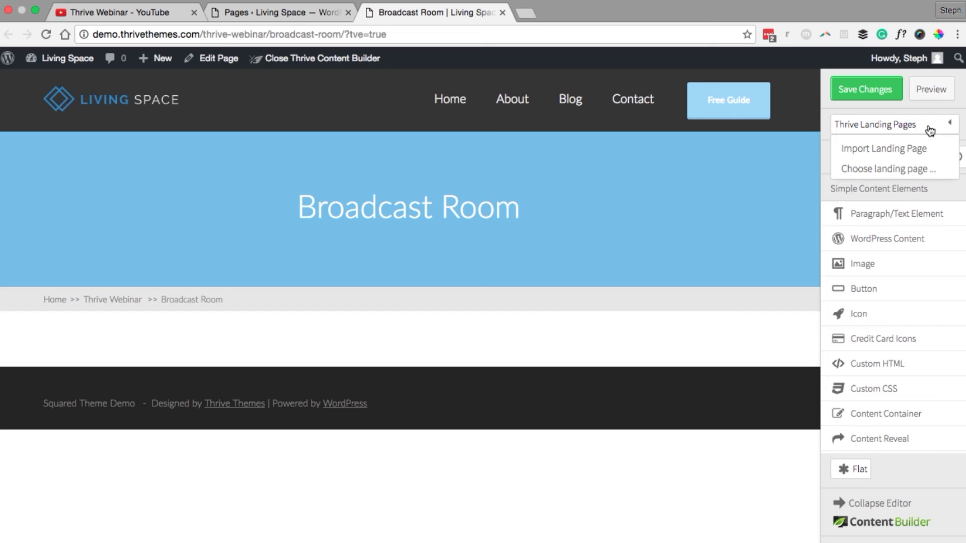
click(885, 171)
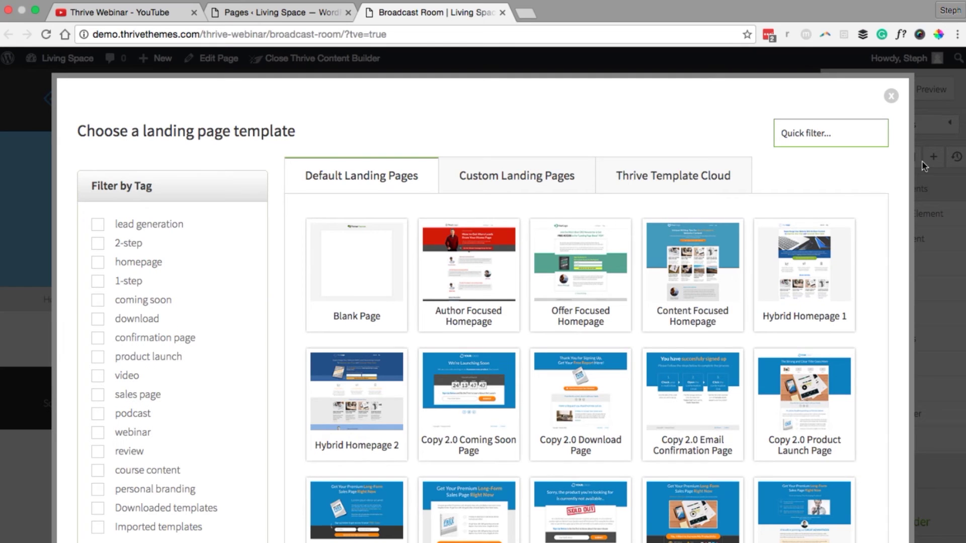
click(99, 434)
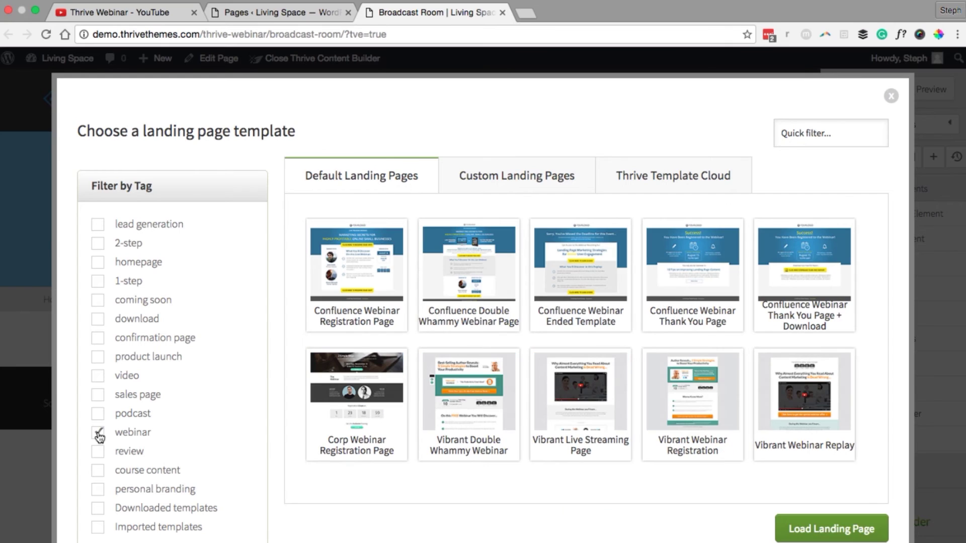
click(569, 458)
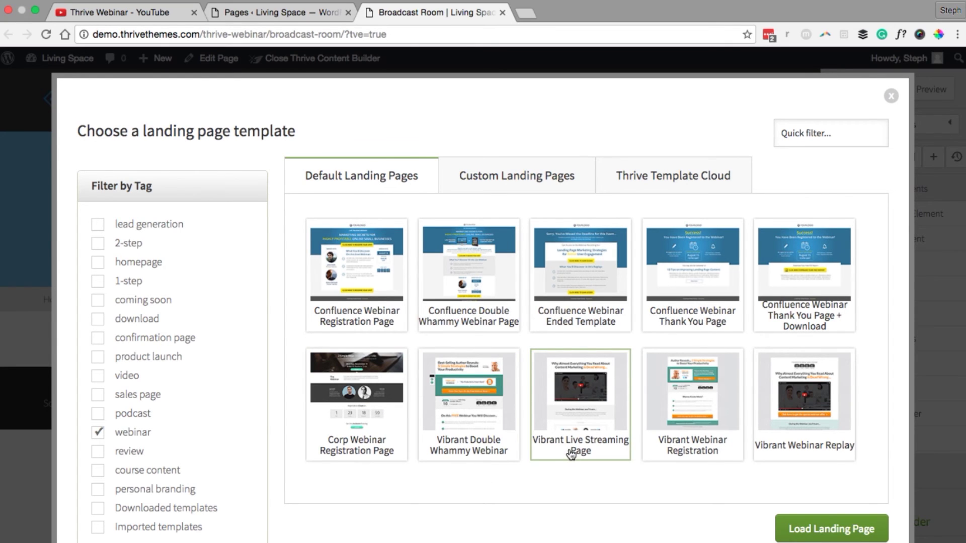
click(853, 527)
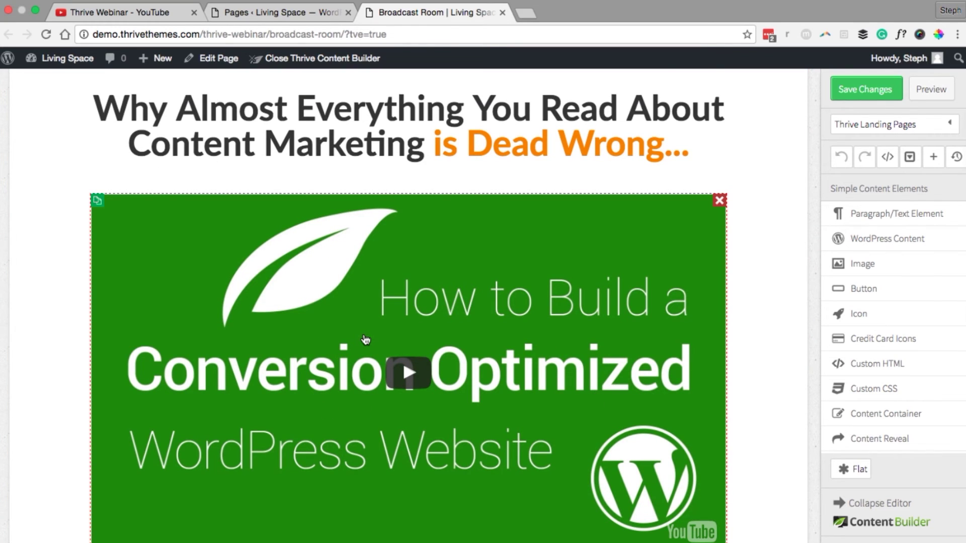
- Replace the Broadcast Room video URL with the pasted Thrive Webinar live event link and auto-hide the logo
click(320, 279)
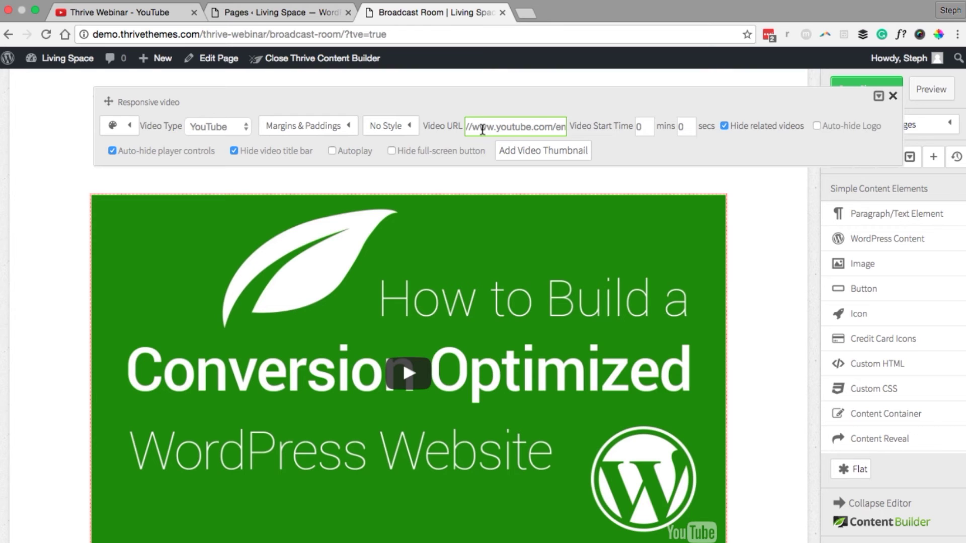
drag(482, 130, 465, 130)
key(super+v)
click(699, 146)
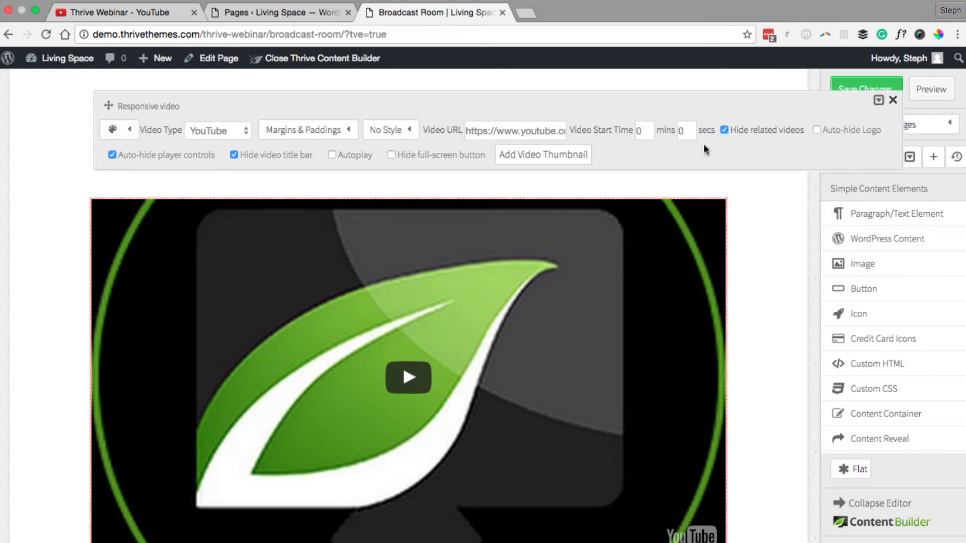
click(816, 129)
- Turn on autoplay for the Broadcast Room video and close its settings
click(332, 155)
click(896, 101)
scroll(788, 280, down, 4)
scroll(788, 281, down, 1)
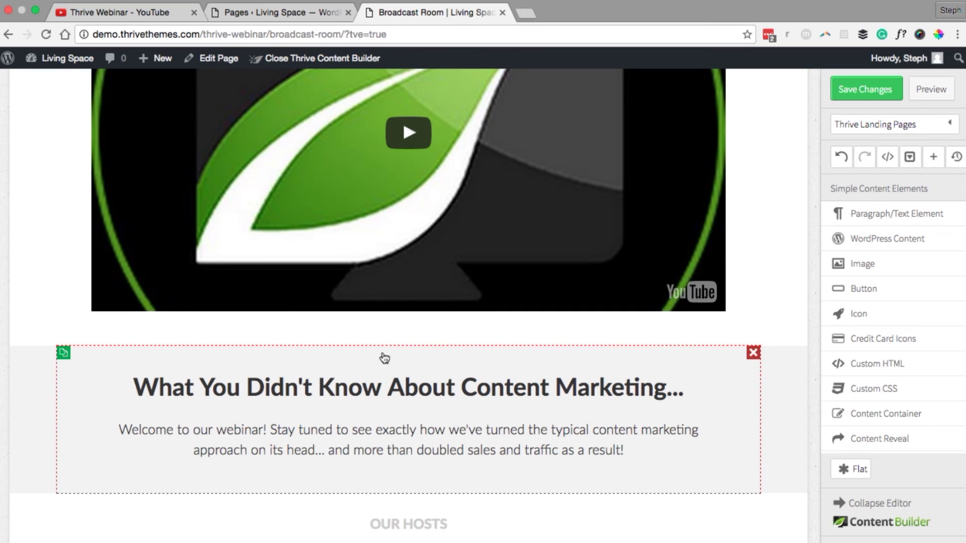
scroll(932, 366, down, 5)
scroll(934, 367, down, 8)
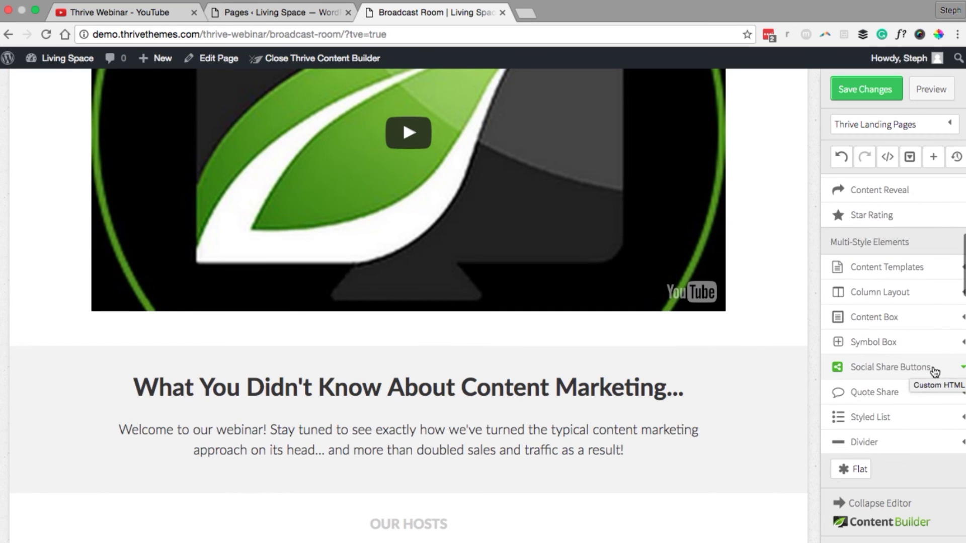
scroll(921, 246, down, 8)
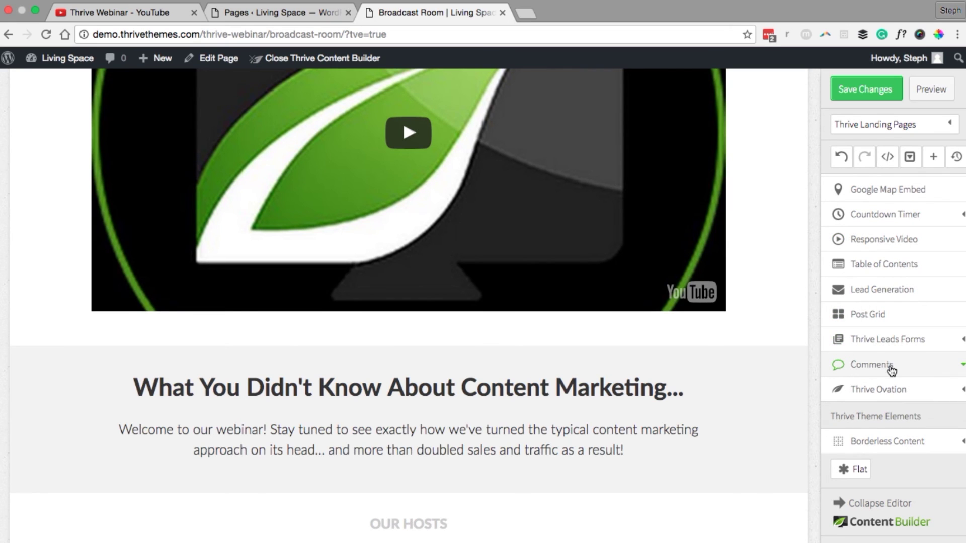
- Add a Facebook comments box above the webinar heading, save the page, and preview it
click(891, 371)
scroll(891, 384, up, 1)
drag(887, 411, 412, 375)
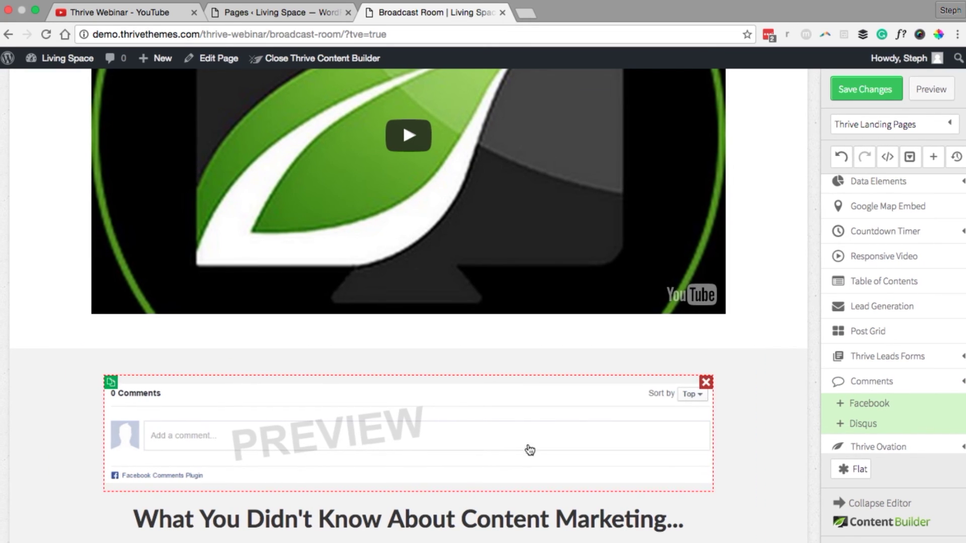
click(872, 95)
click(929, 89)
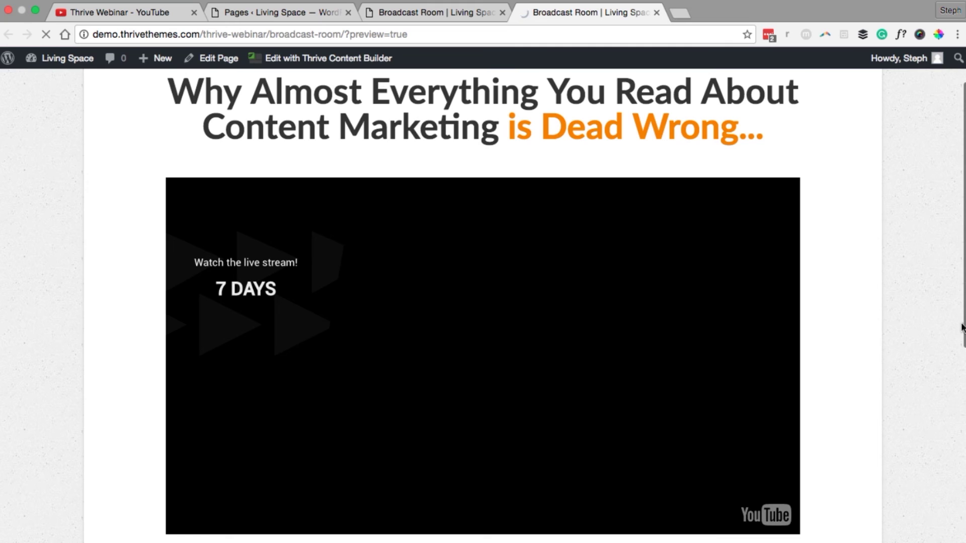
- Scroll through the Broadcast Room preview to check the Facebook comments box
scroll(887, 318, down, 4)
scroll(886, 319, down, 2)
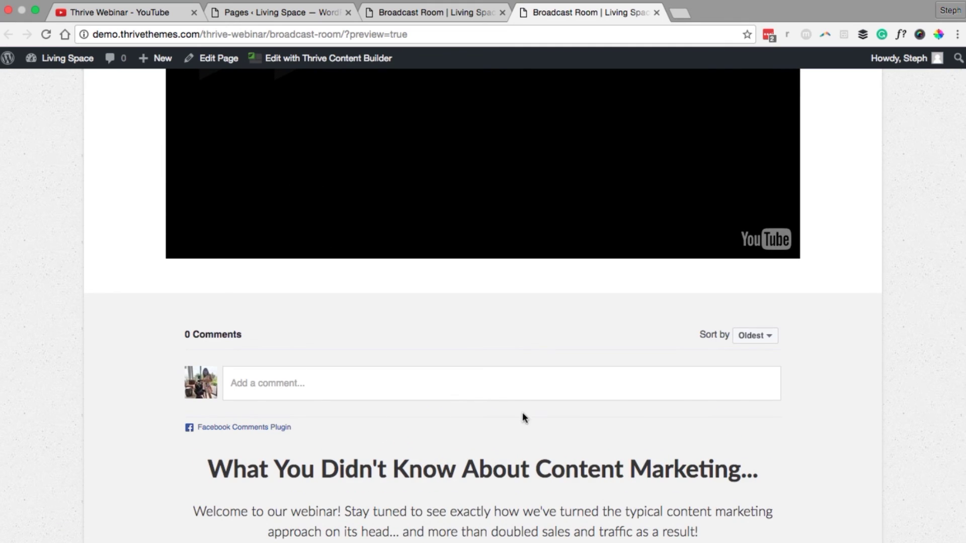
scroll(523, 417, up, 5)
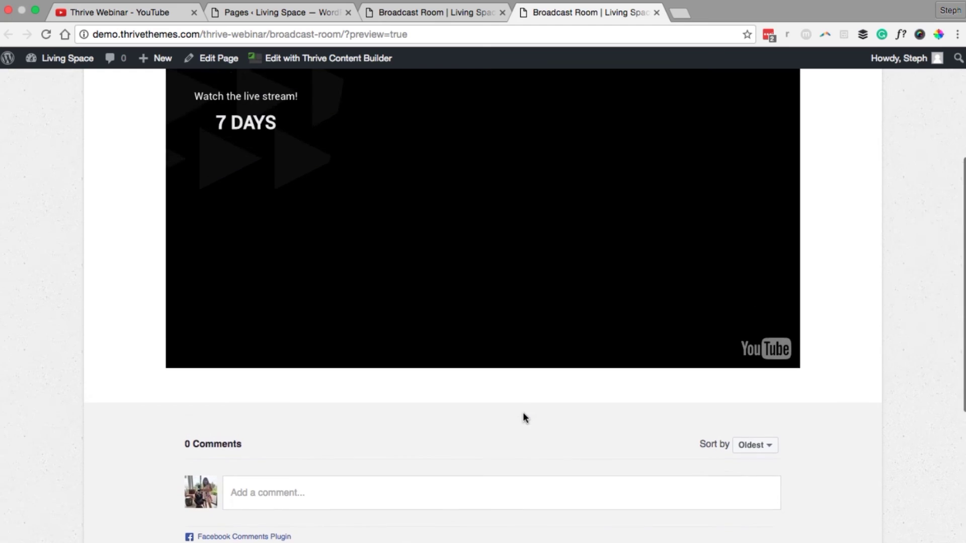
scroll(463, 295, up, 1)
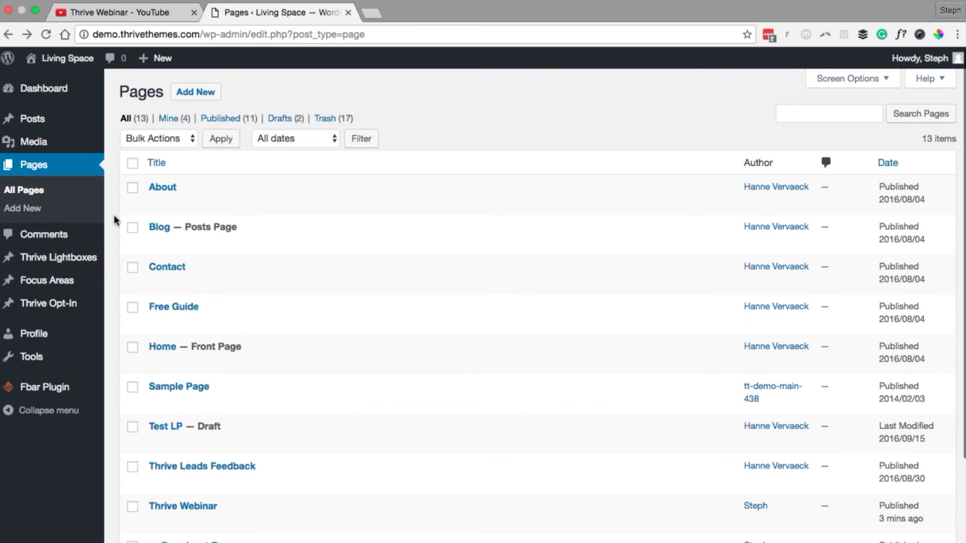
- Open Replay Room in Thrive Content Builder and load the Vibrant Webinar Replay landing page template
scroll(114, 216, down, 5)
mouse_move(160, 414)
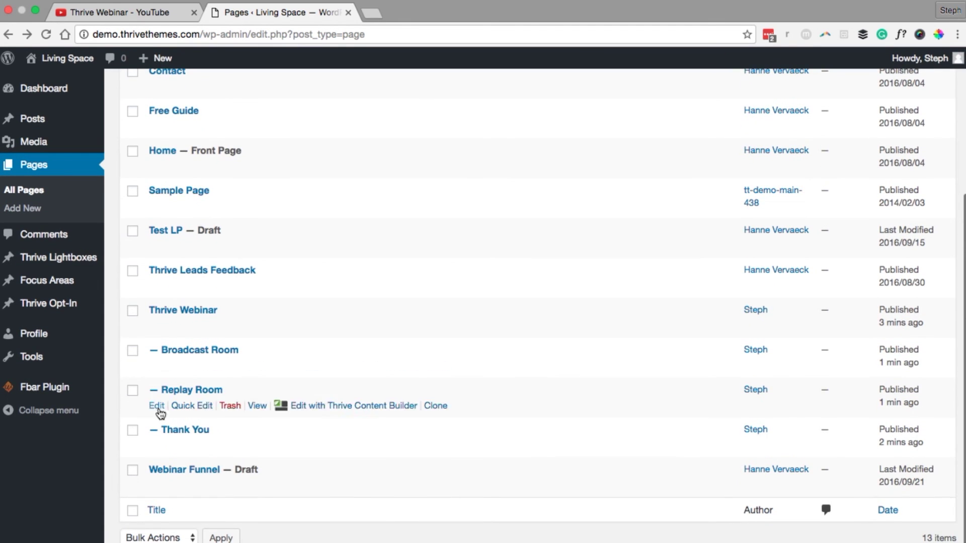
click(346, 410)
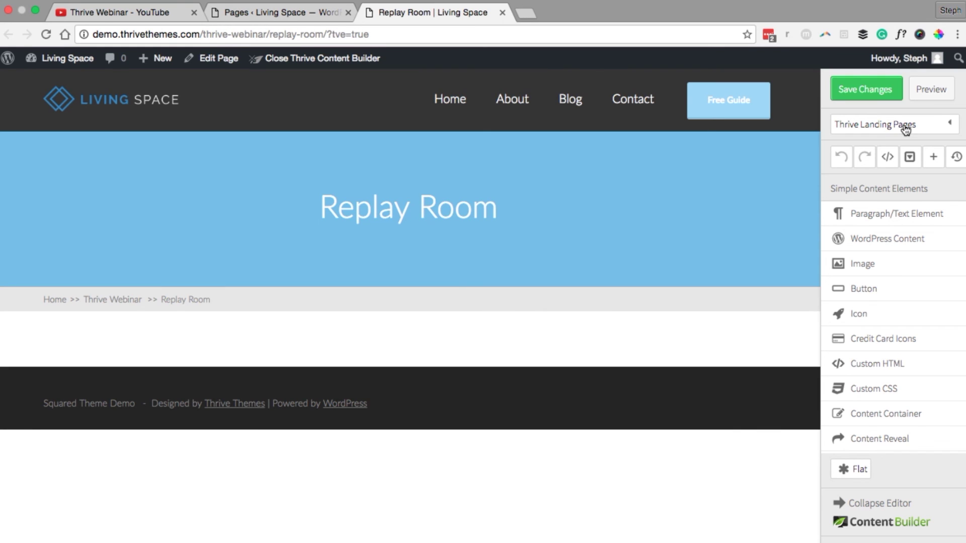
click(905, 125)
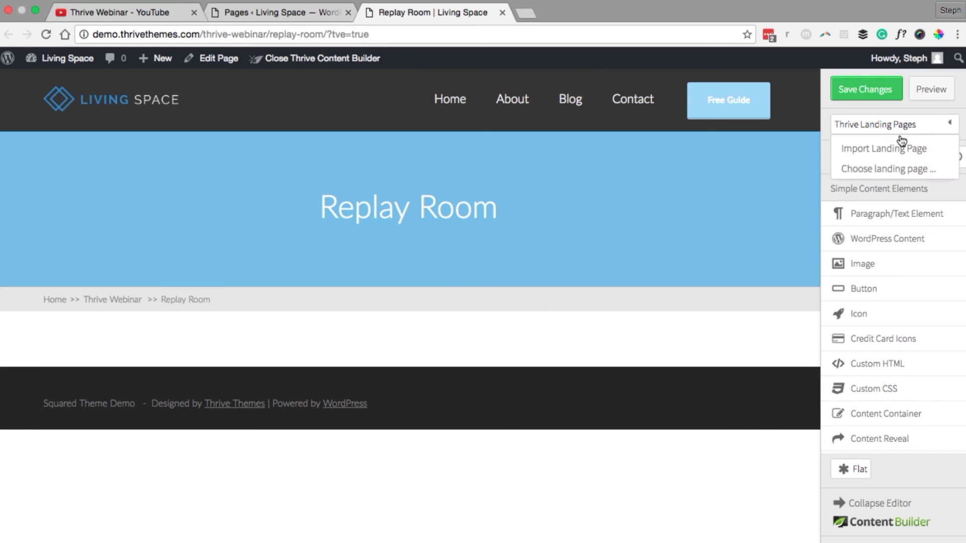
click(885, 173)
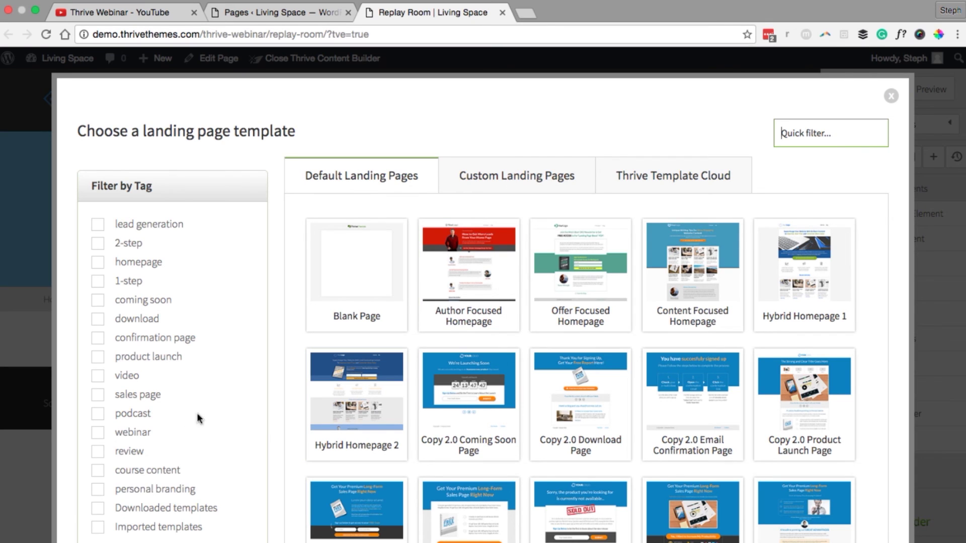
click(98, 434)
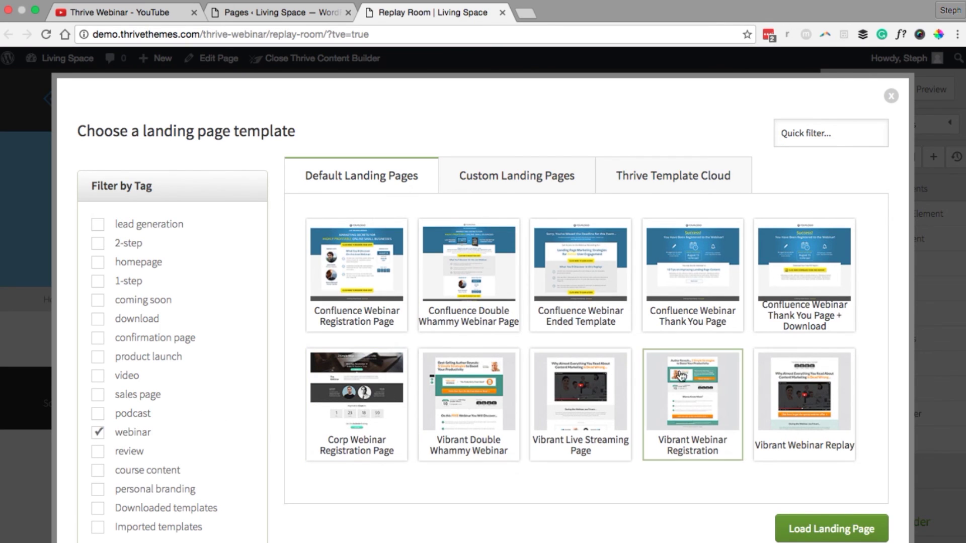
click(812, 395)
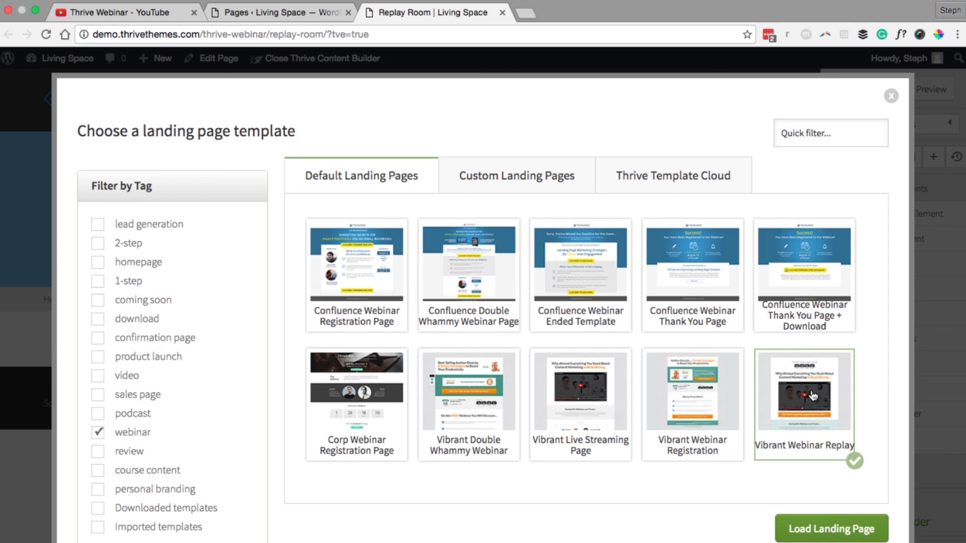
click(831, 531)
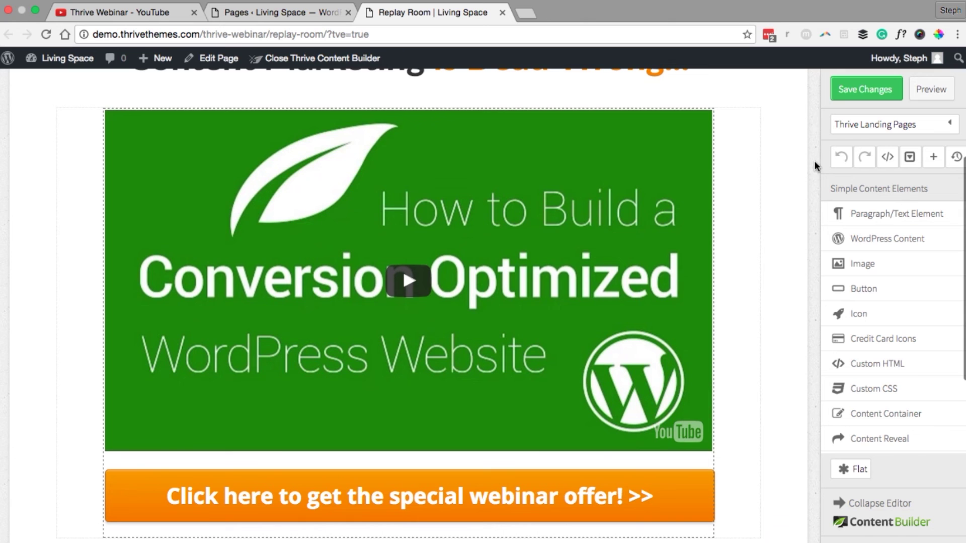
- Point the Replay Room video to the pasted YouTube link, with logo auto-hidden and autoplay on
click(325, 186)
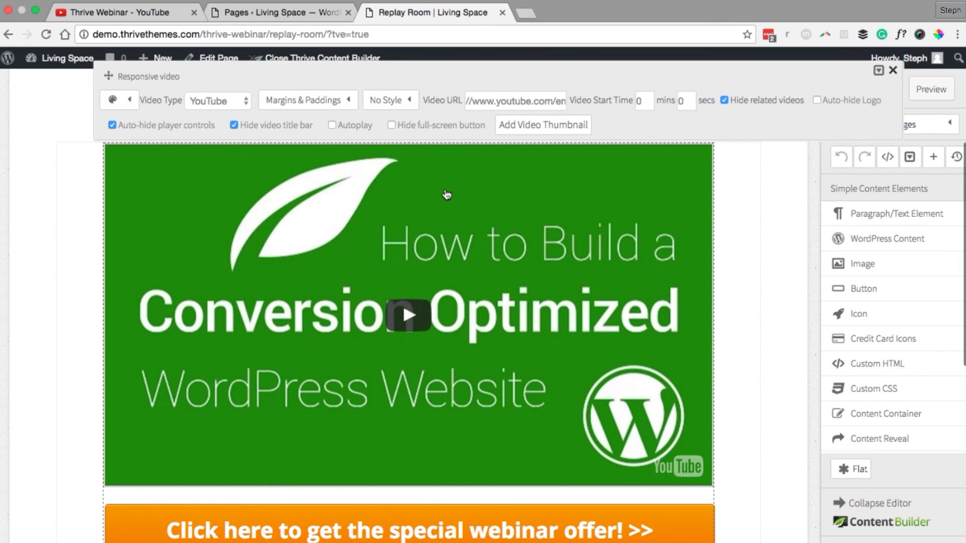
click(496, 102)
triple_click(496, 101)
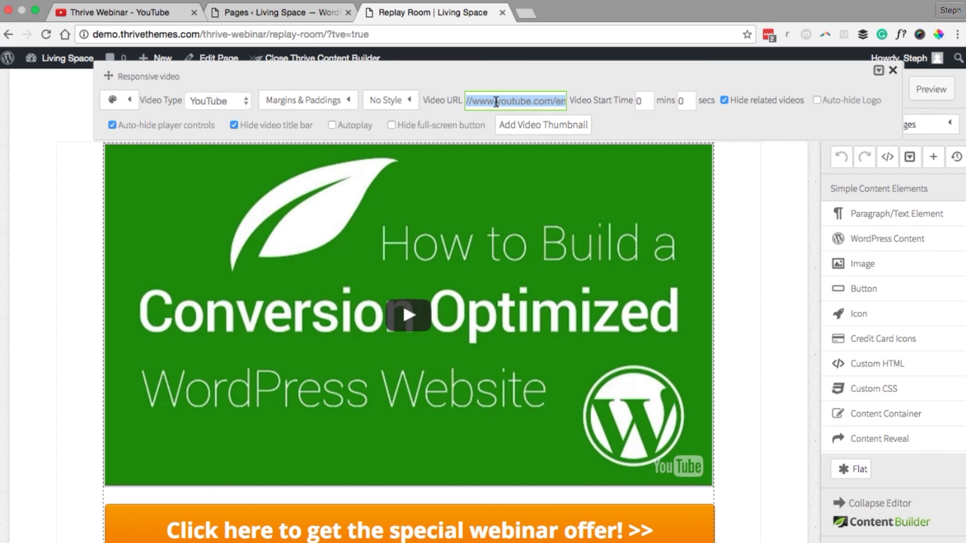
text(https://www.youtube.com/watch?v=Dfu7_DUzERU)
click(608, 122)
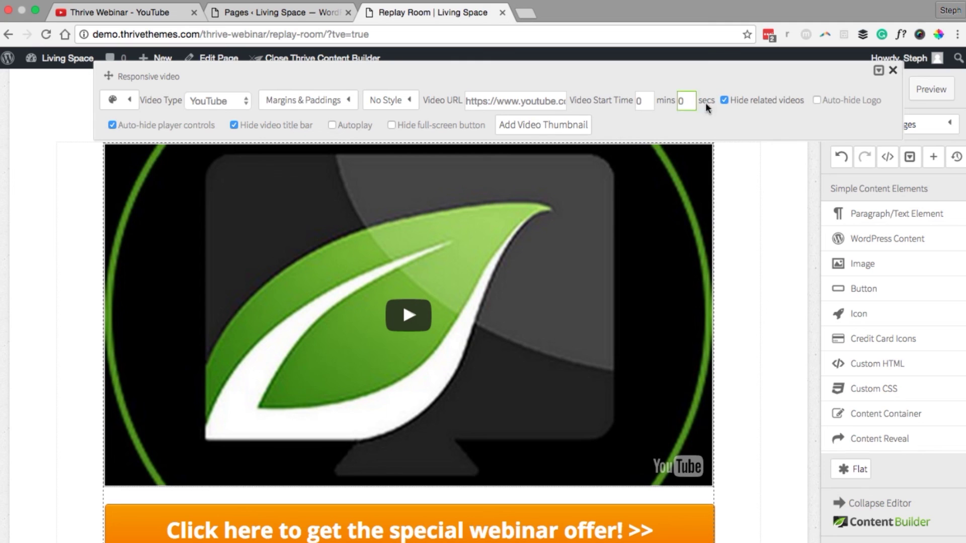
click(817, 100)
click(331, 124)
click(894, 73)
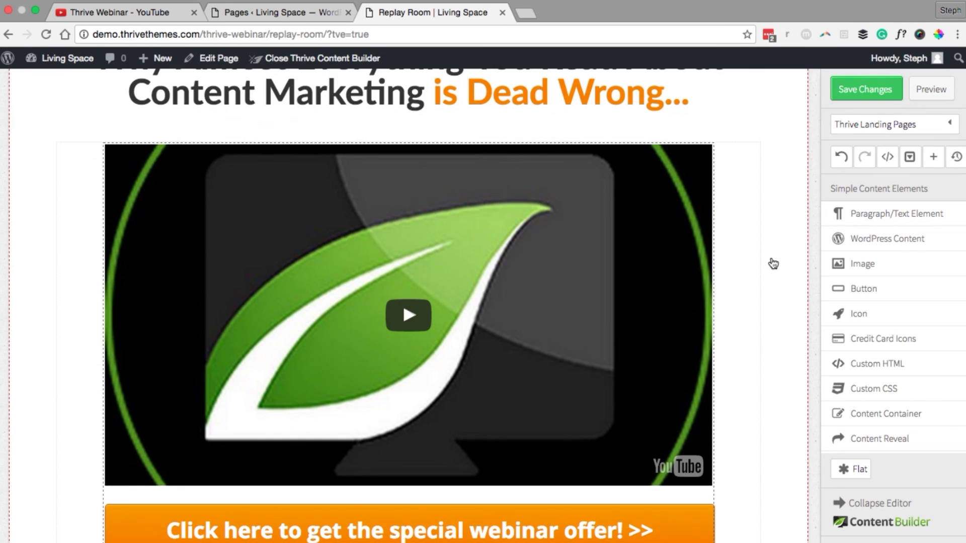
- Review the Replay Room page and save the changes
scroll(773, 264, down, 3)
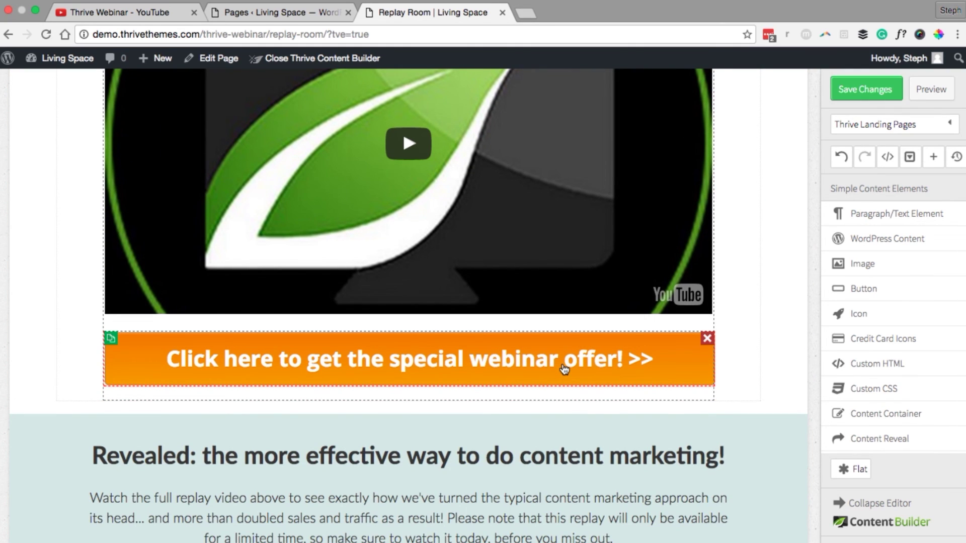
scroll(564, 368, up, 10)
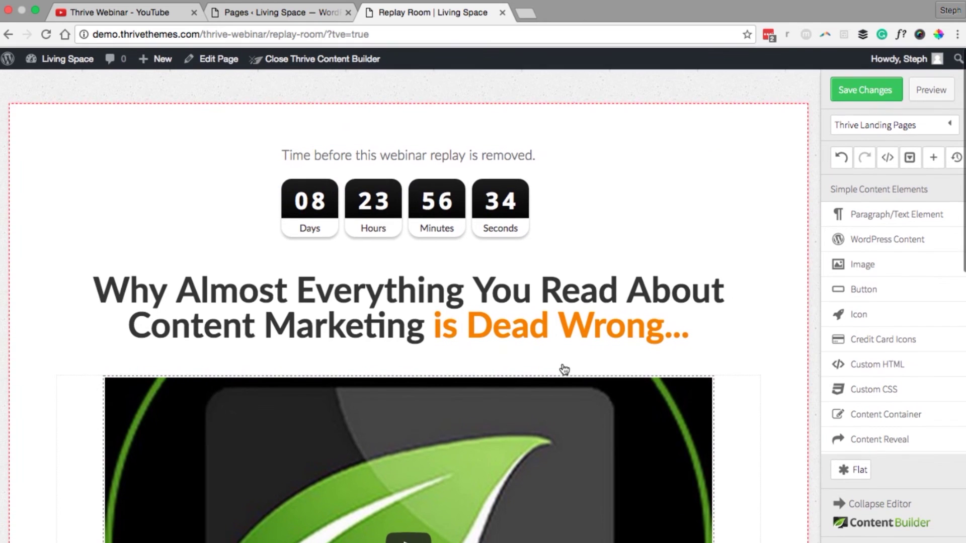
scroll(564, 368, down, 8)
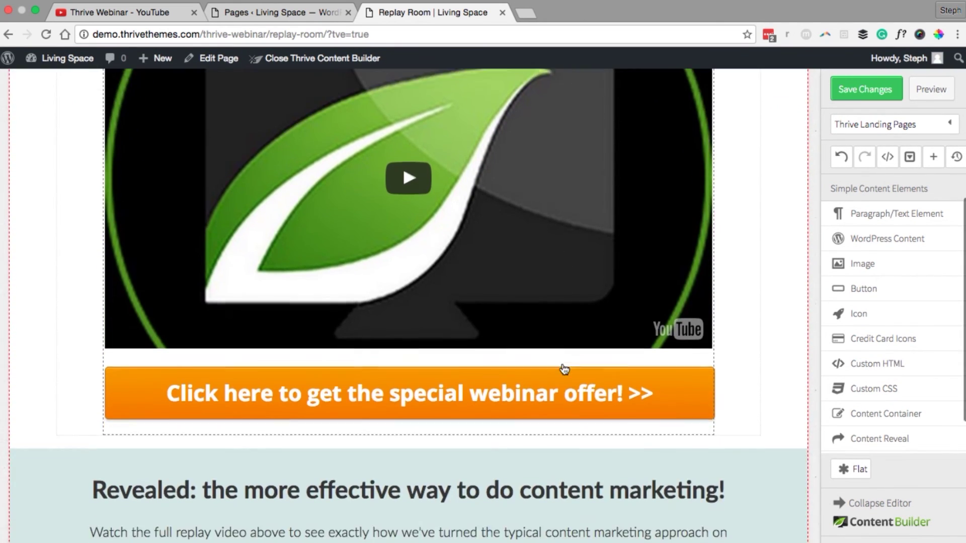
scroll(564, 369, down, 5)
scroll(564, 369, up, 11)
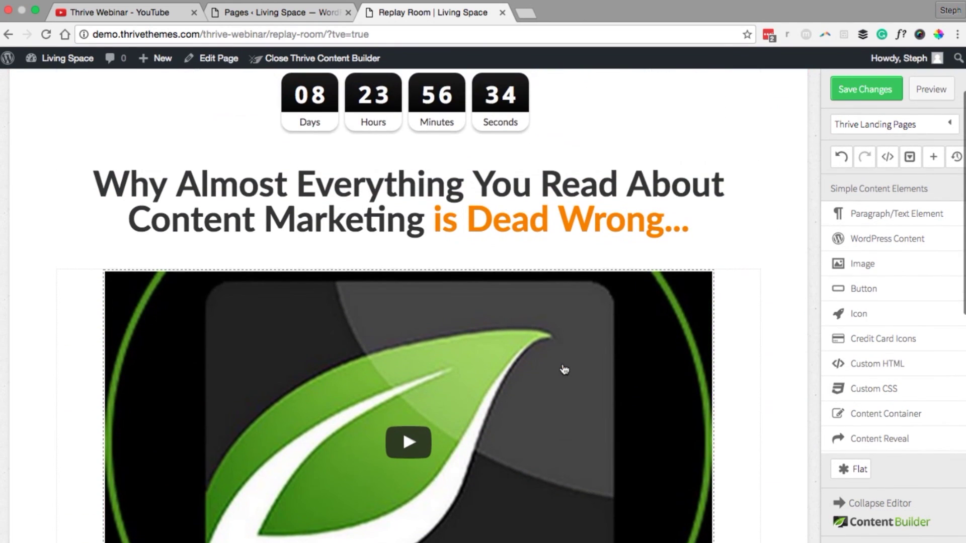
click(861, 96)
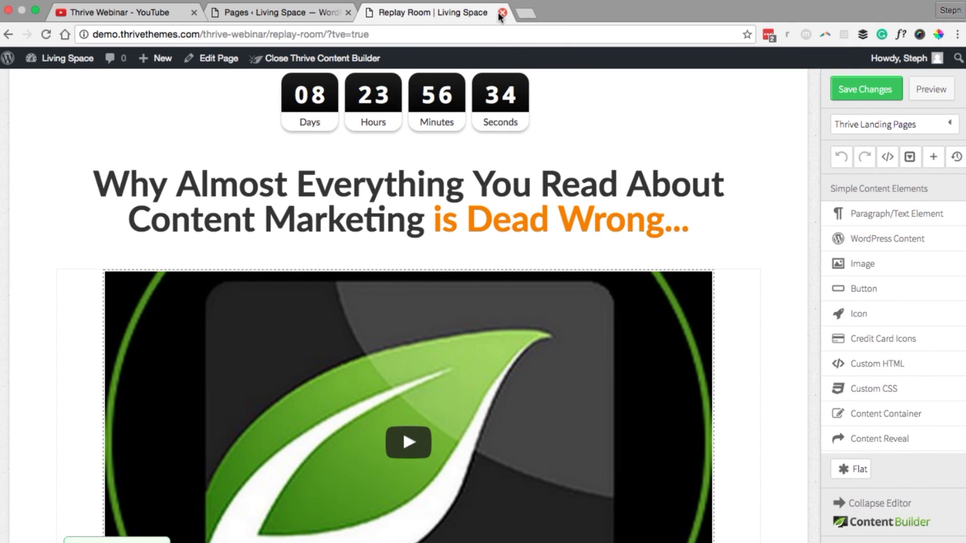
- Close the Replay Room editor tab and list the scheduled live events in Creator Studio
click(502, 13)
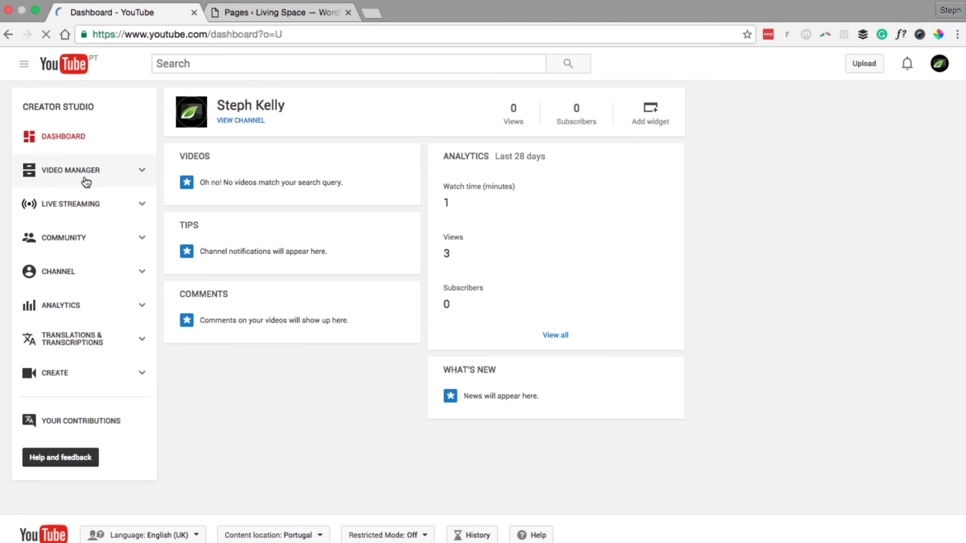
click(72, 207)
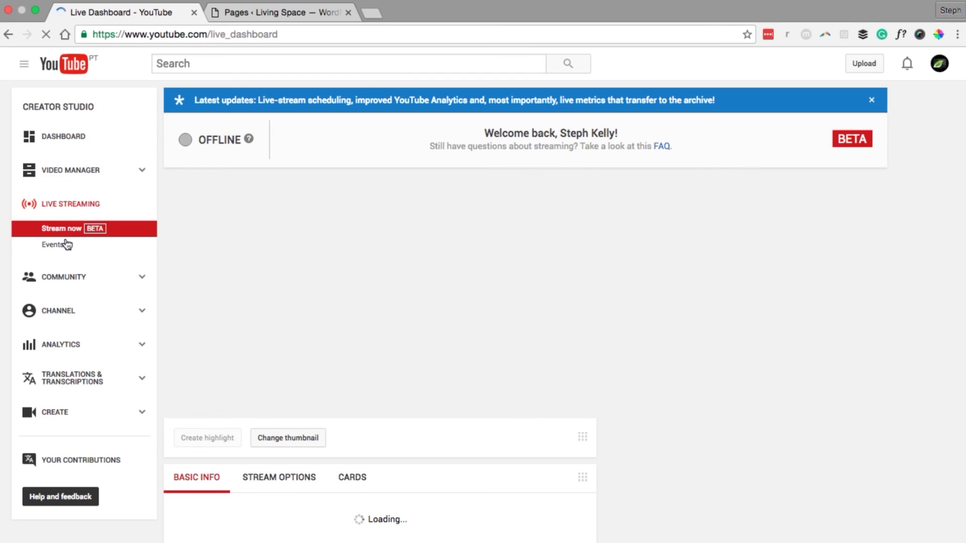
click(64, 246)
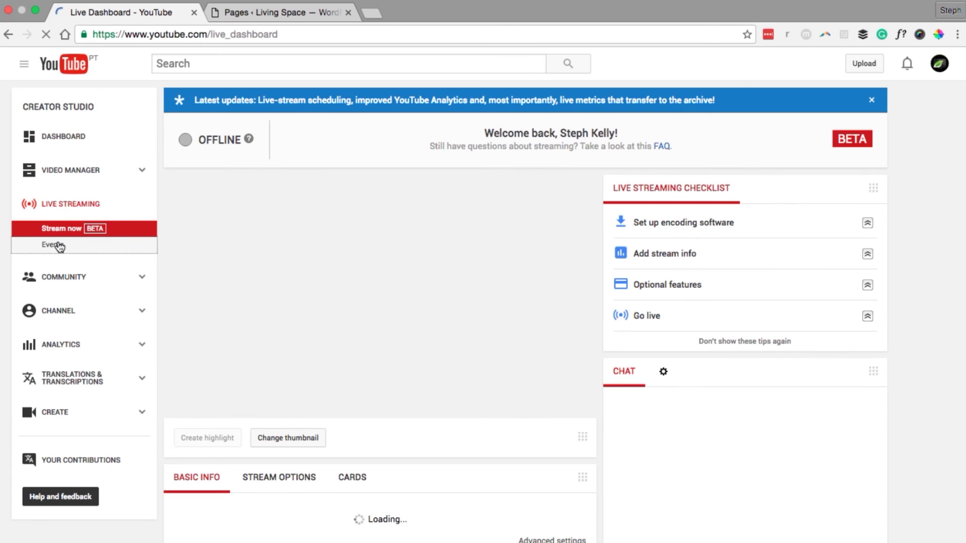